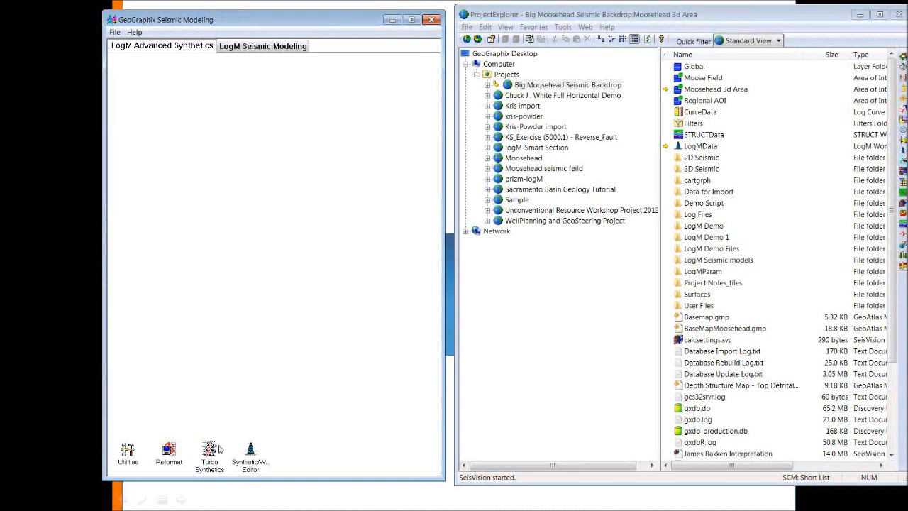
Minimize the ProjectExplorer and GeoGraphix Seismic Modeling windows and switch to SeisVision
{"action": "left_click", "coordinate": [577, 13]}
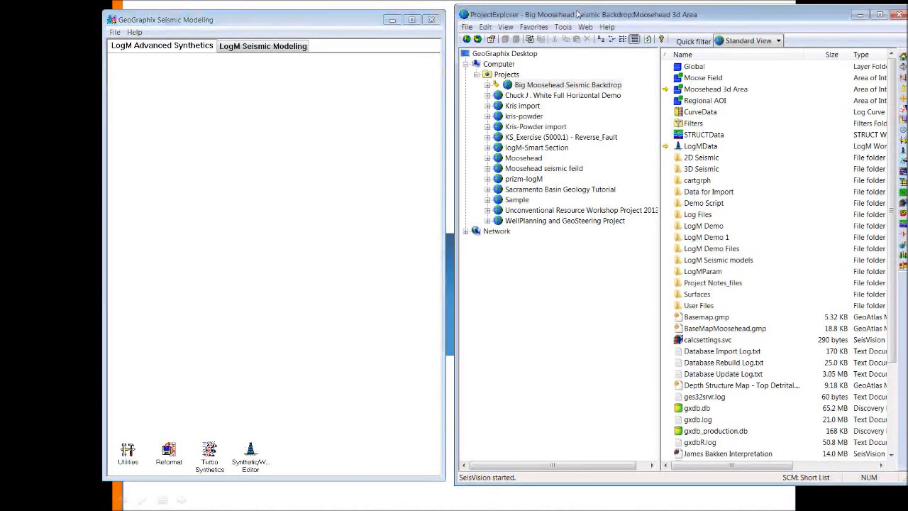
{"action": "left_click_drag", "start_coordinate": [577, 13], "coordinate": [572, 17]}
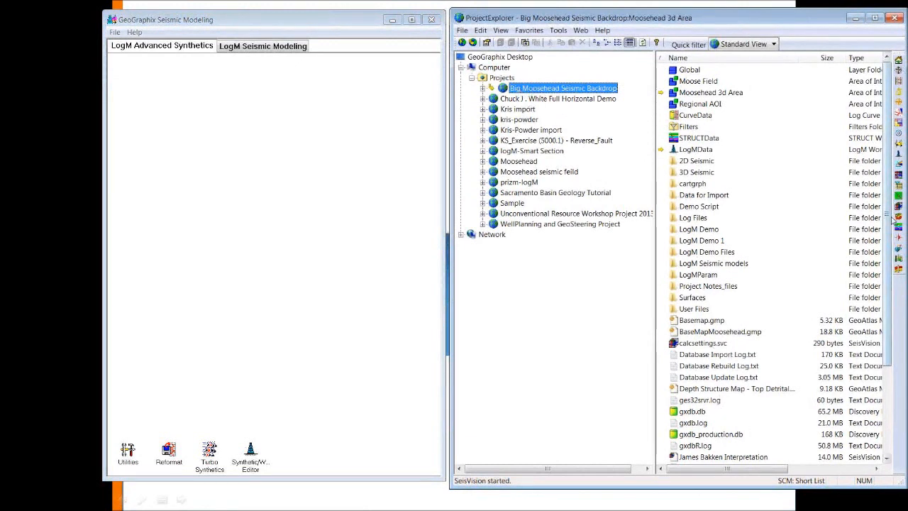
{"action": "mouse_move", "coordinate": [887, 234]}
{"action": "left_mouse_down"}
{"action": "mouse_move", "coordinate": [887, 313]}
{"action": "mouse_move", "coordinate": [883, 224]}
{"action": "left_mouse_up"}
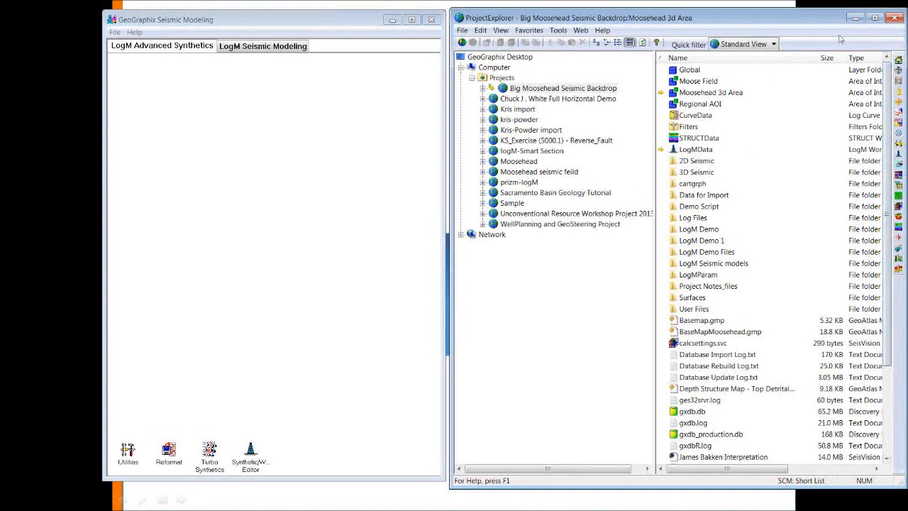
{"action": "left_click", "coordinate": [854, 19]}
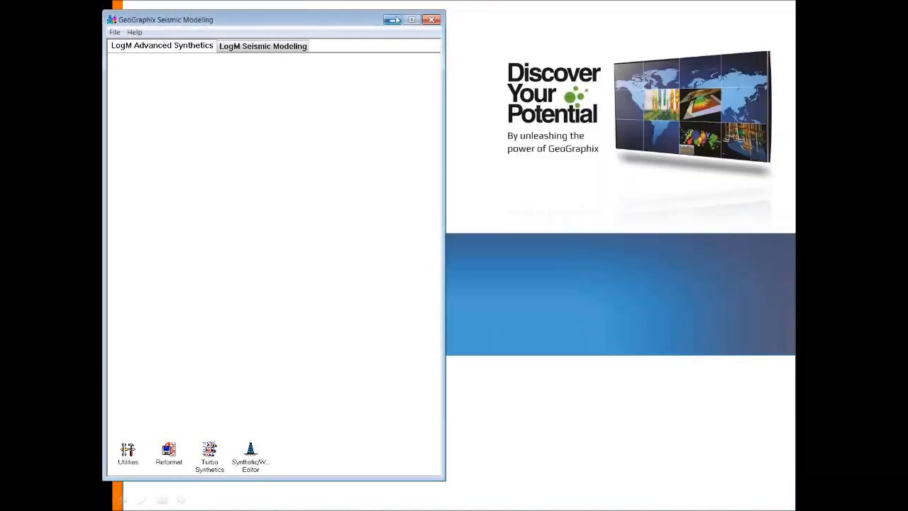
{"action": "left_click", "coordinate": [393, 20]}
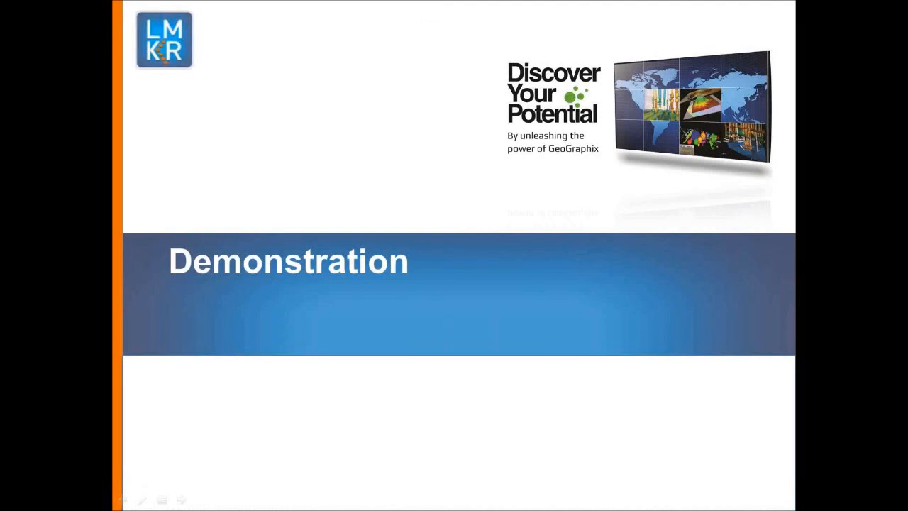
{"action": "key", "text": "alt+Tab"}
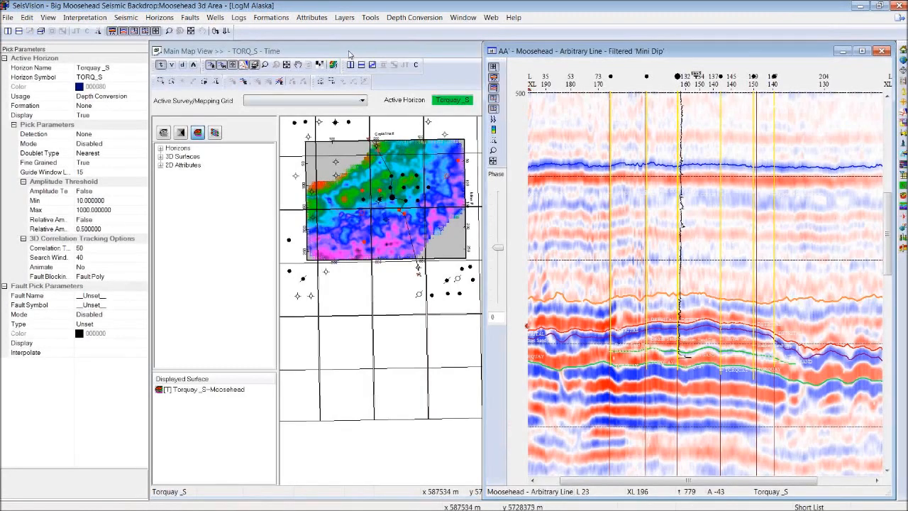
View the Torquay_S time map in front and return to the AA' arbitrary seismic line
{"action": "left_click", "coordinate": [349, 54]}
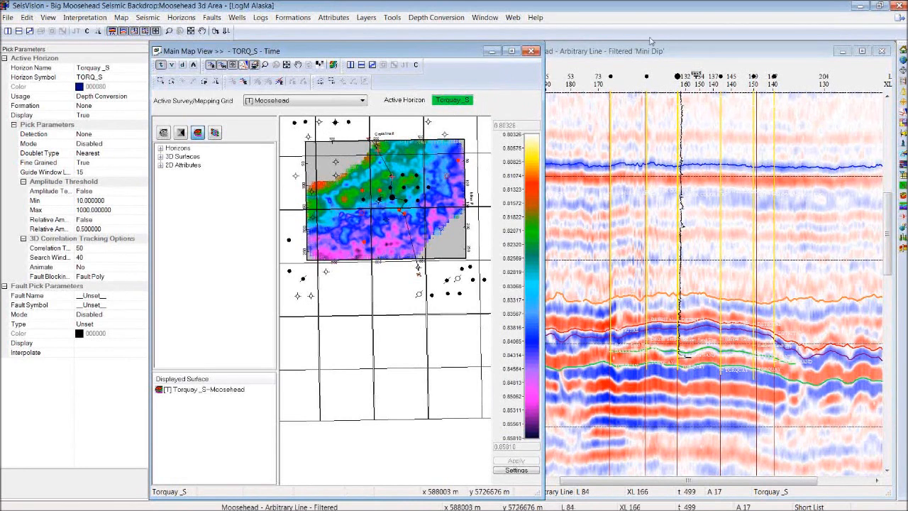
{"action": "left_click", "coordinate": [608, 122]}
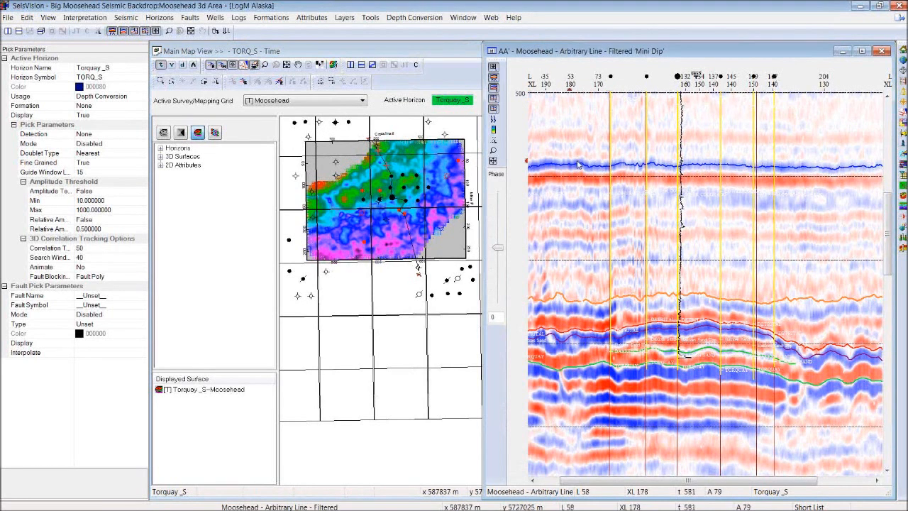
{"action": "mouse_move", "coordinate": [638, 168]}
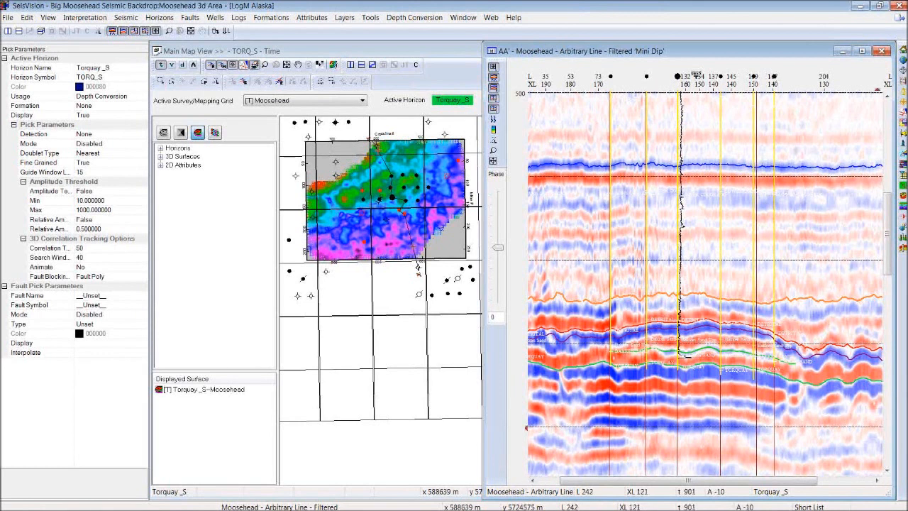
{"action": "key", "text": "alt+Tab"}
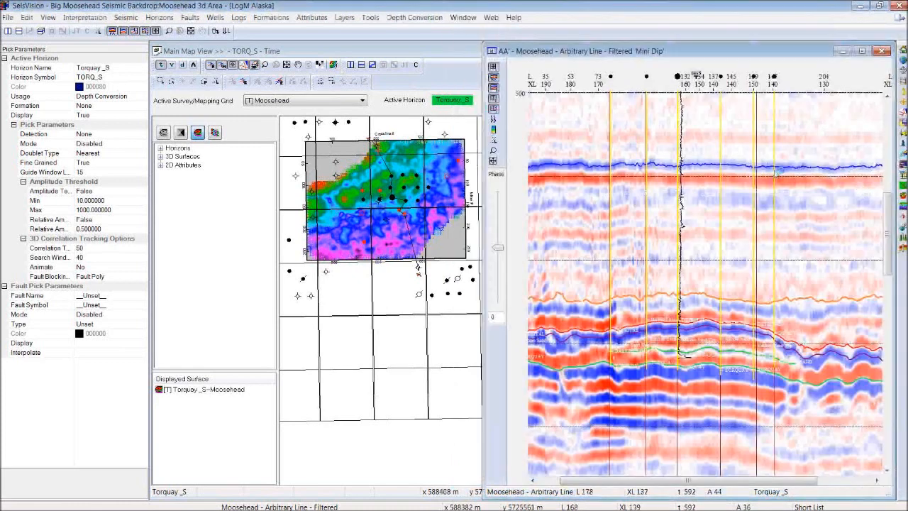
Open the well with the log curve displayed on the AA' line in PRIZM
{"action": "right_click", "coordinate": [680, 77]}
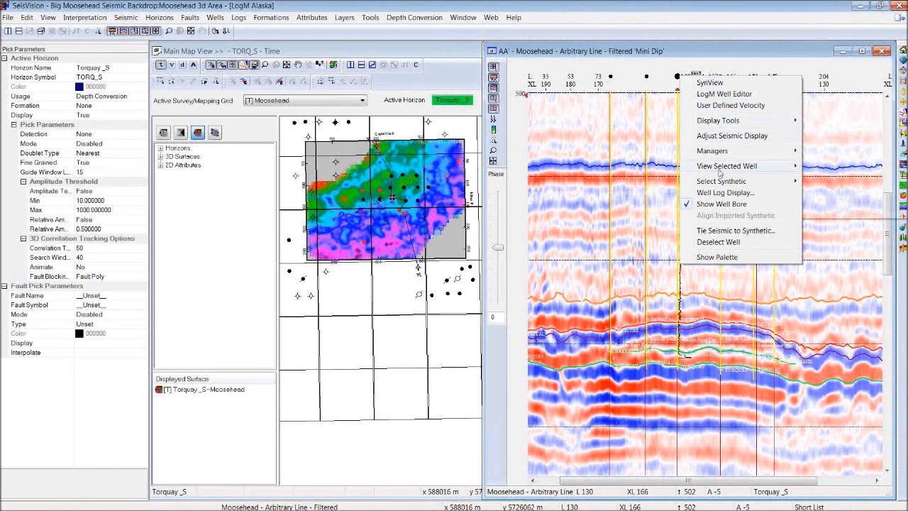
{"action": "mouse_move", "coordinate": [724, 167]}
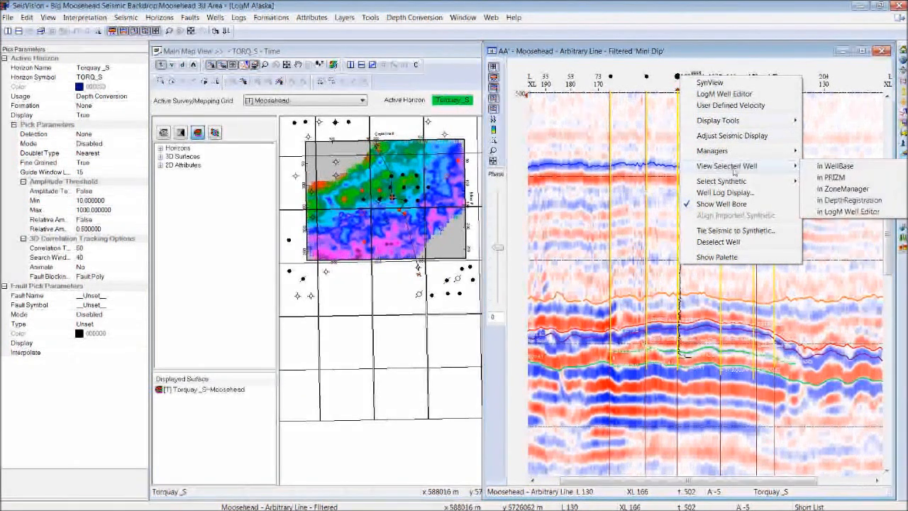
{"action": "left_click", "coordinate": [828, 179]}
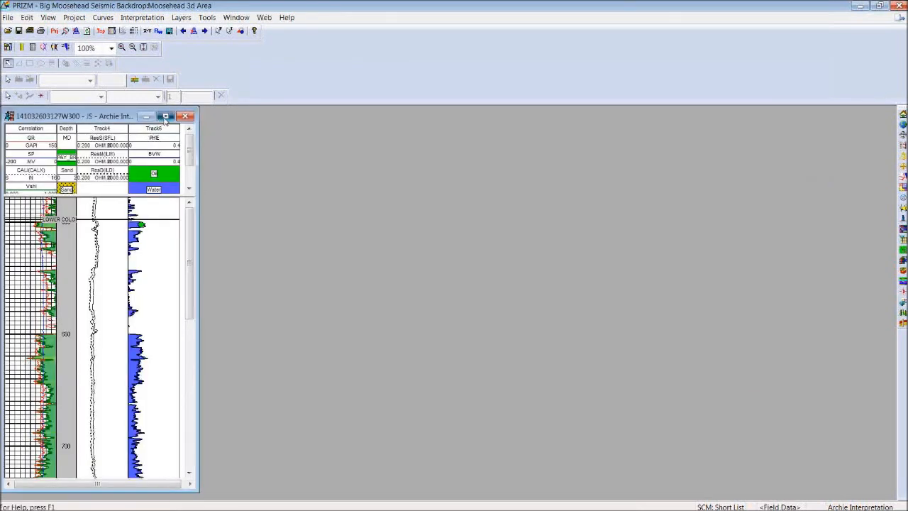
Apply the display interval from LOWER COLORADO to TORQUAY to the active well log window only
{"action": "left_click", "coordinate": [165, 116]}
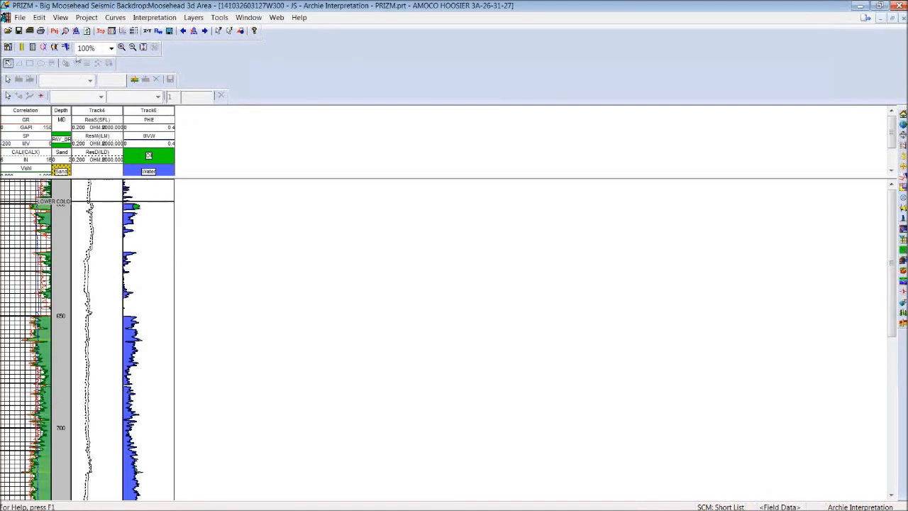
{"action": "left_click", "coordinate": [39, 17]}
{"action": "left_click", "coordinate": [65, 118]}
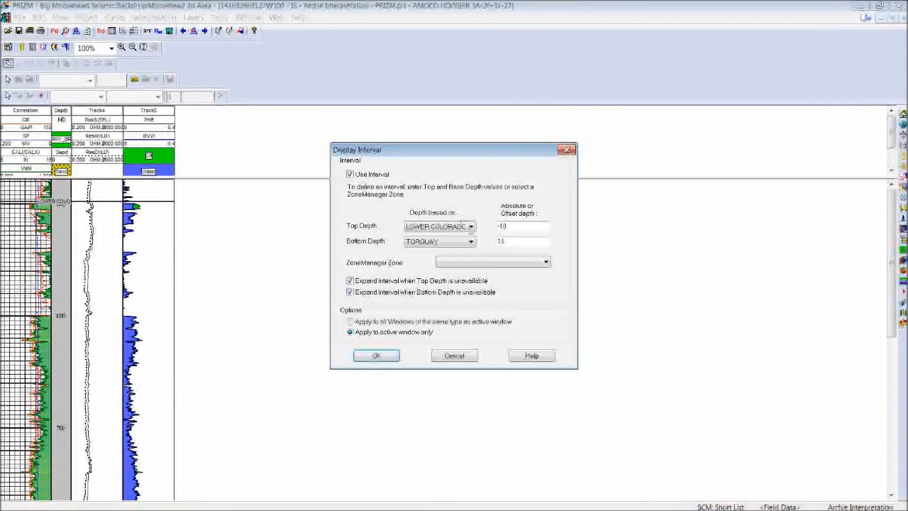
{"action": "left_click", "coordinate": [378, 354]}
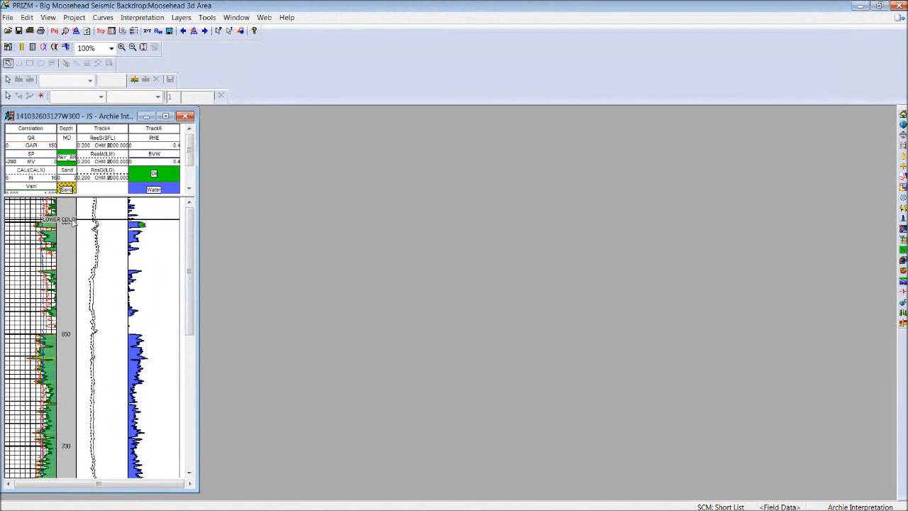
Examine the well's sand, pay and fluid intervals from the Lower Colorado down to the Torquay
{"action": "scroll", "coordinate": [85, 245], "scroll_direction": "down", "scroll_amount": 3}
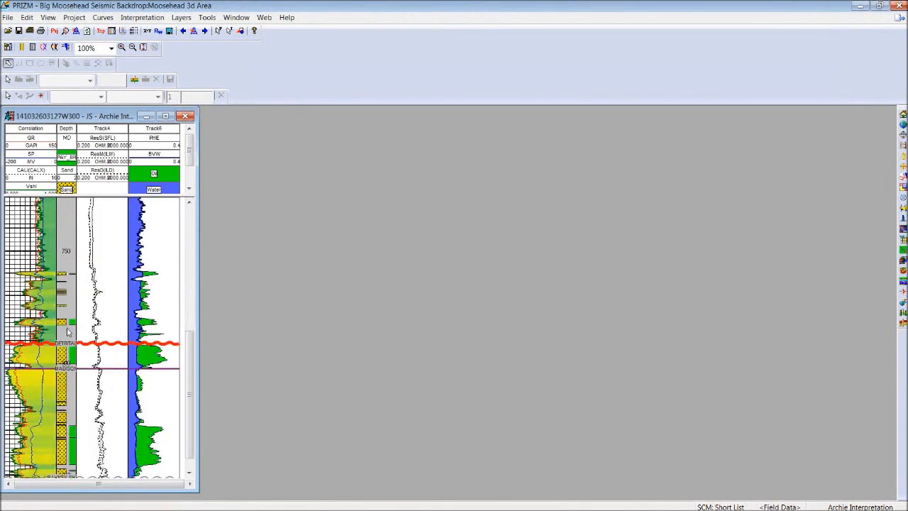
{"action": "scroll", "coordinate": [74, 369], "scroll_direction": "down", "scroll_amount": 3}
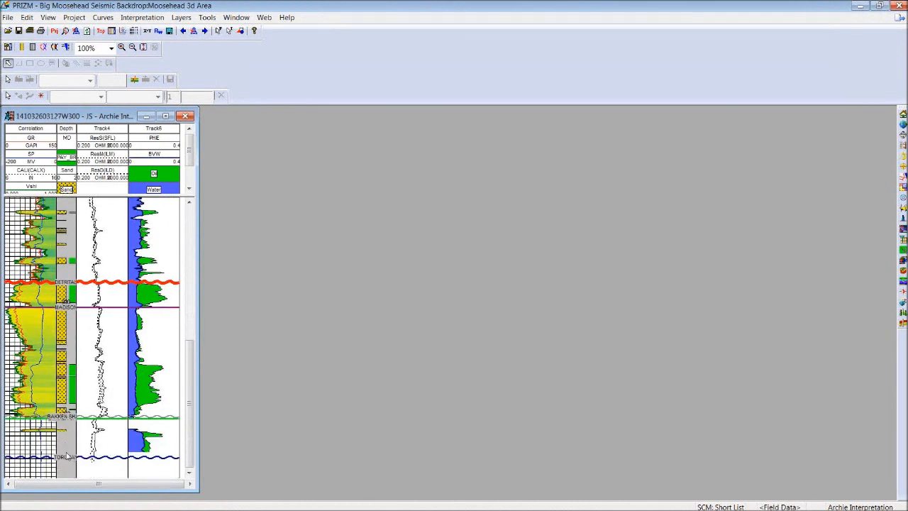
{"action": "scroll", "coordinate": [68, 456], "scroll_direction": "up", "scroll_amount": 4}
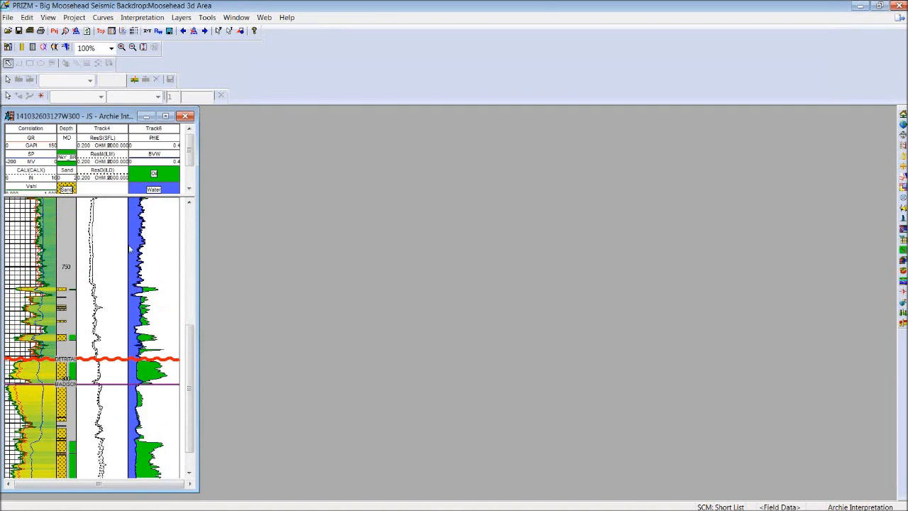
Review the pay and sand flag equations at the end of the Archie Interpretation set, cancel, and recheck the lower log section
{"action": "left_click", "coordinate": [126, 20]}
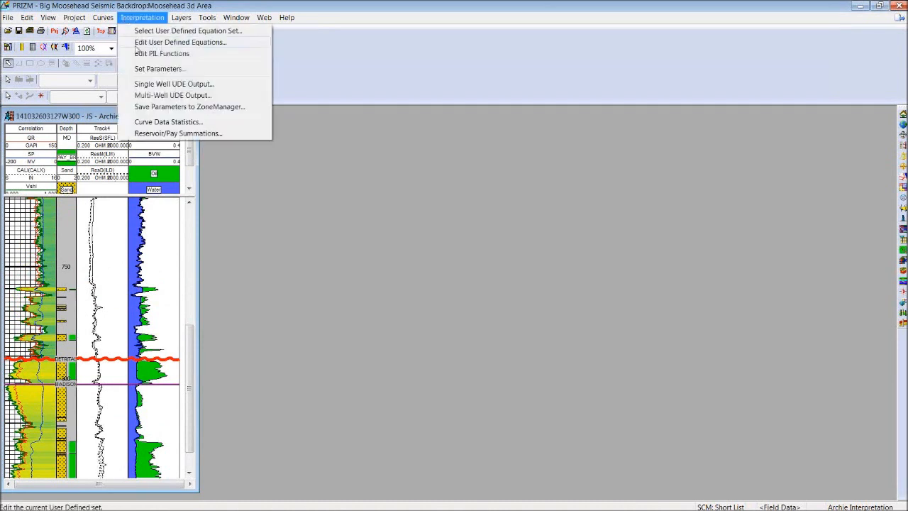
{"action": "left_click", "coordinate": [137, 47]}
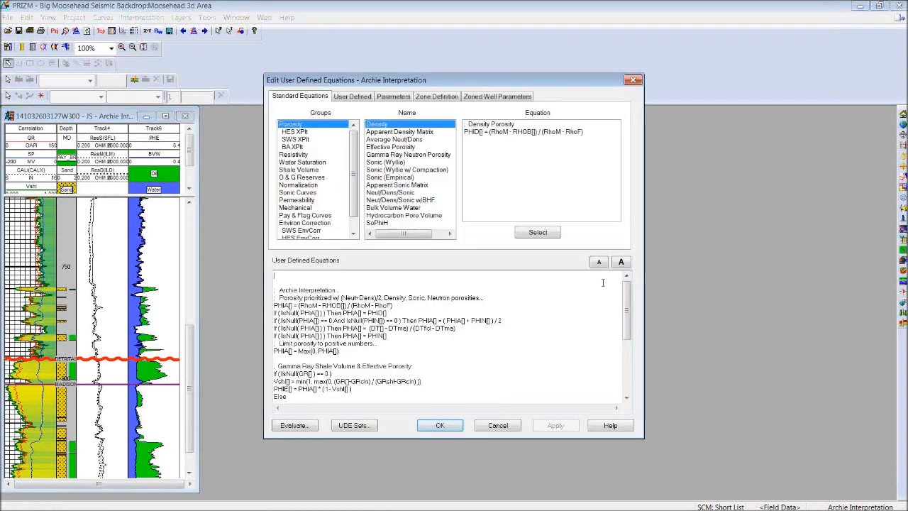
{"action": "left_click_drag", "start_coordinate": [628, 293], "coordinate": [625, 355]}
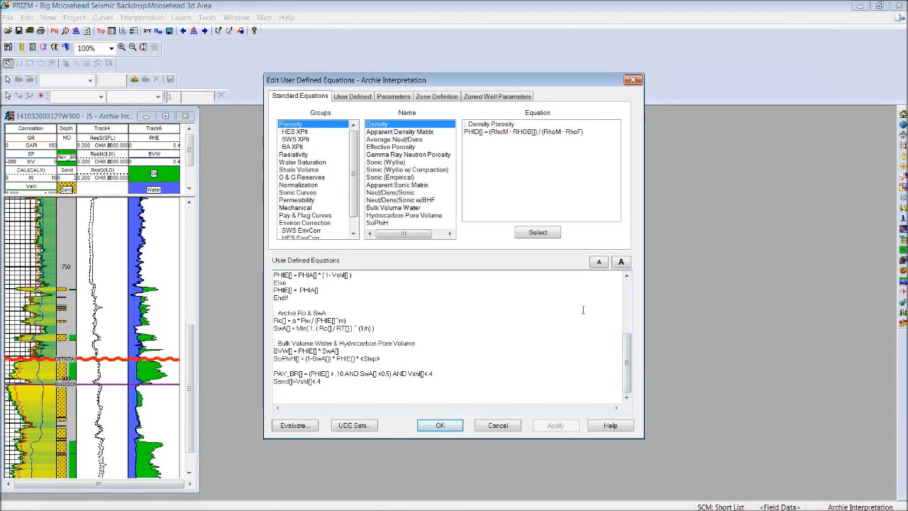
{"action": "left_click", "coordinate": [511, 427]}
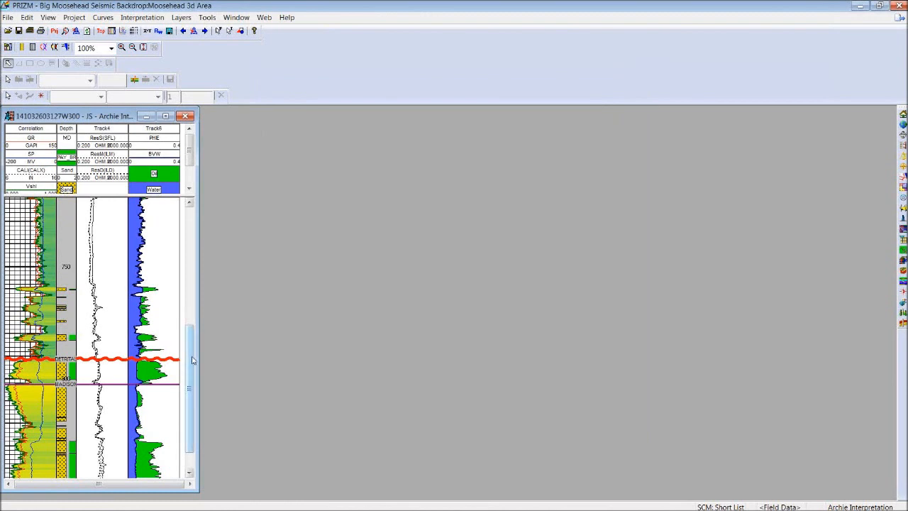
{"action": "left_click_drag", "start_coordinate": [192, 361], "coordinate": [192, 386]}
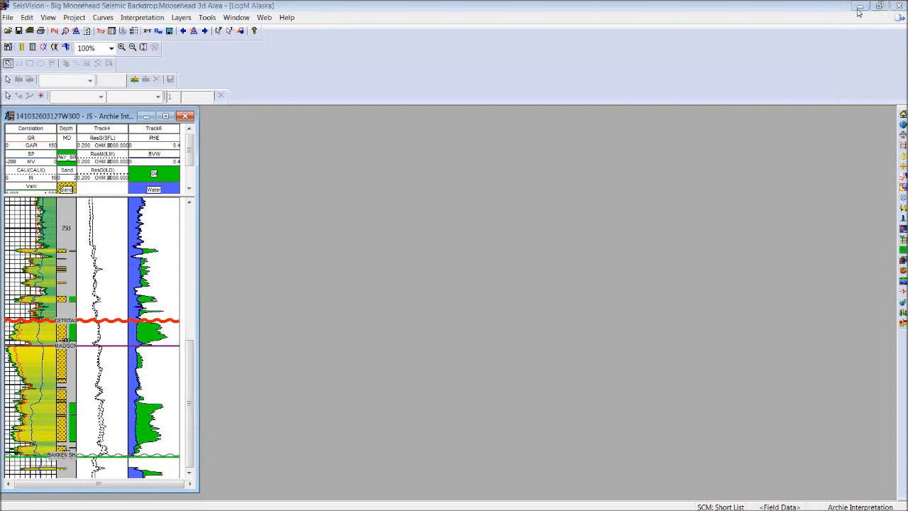
Minimize PRIZM and open the WellBase Information Manager in a resized window over SeisVision
{"action": "left_click", "coordinate": [859, 12]}
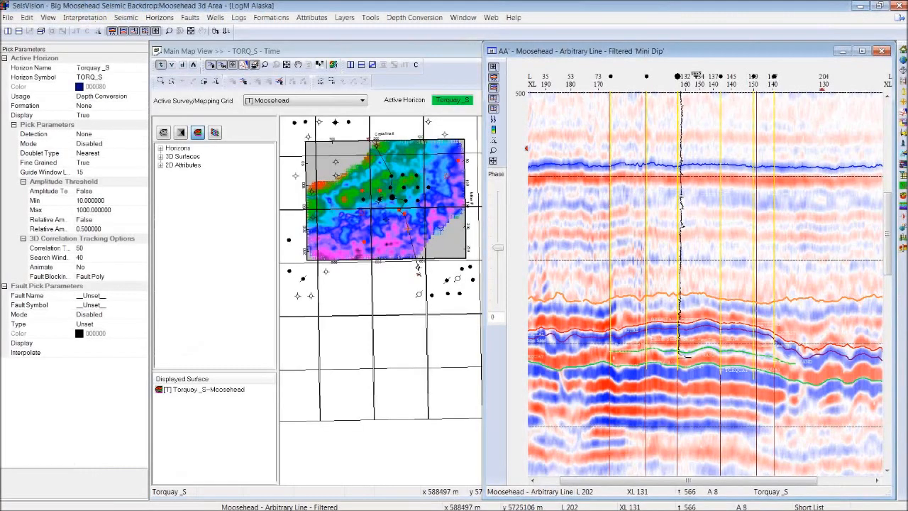
{"action": "left_click_drag", "start_coordinate": [907, 27], "coordinate": [349, 69]}
{"action": "left_click_drag", "start_coordinate": [669, 73], "coordinate": [421, 31]}
{"action": "left_click_drag", "start_coordinate": [542, 362], "coordinate": [794, 454]}
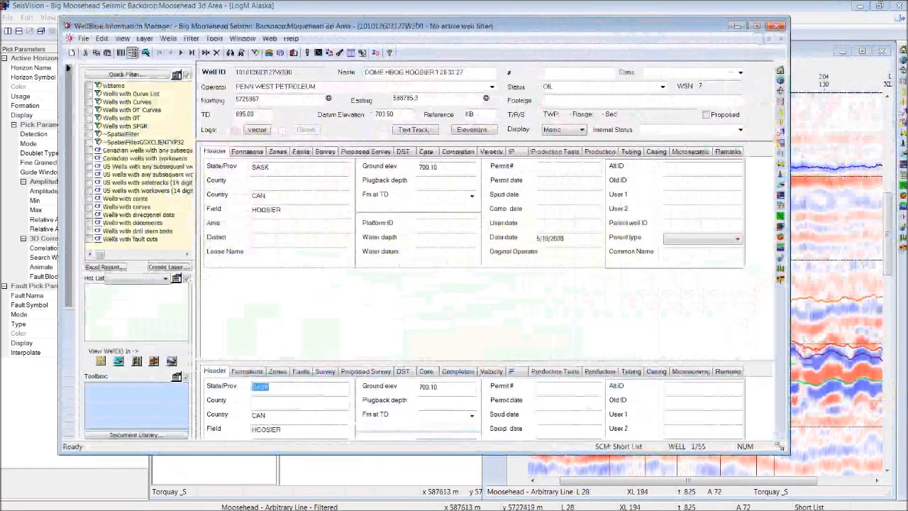
Check the well's formation tops and velocity data, and apply the "Wells with velocity surveys" quick filter
{"action": "left_click", "coordinate": [246, 151]}
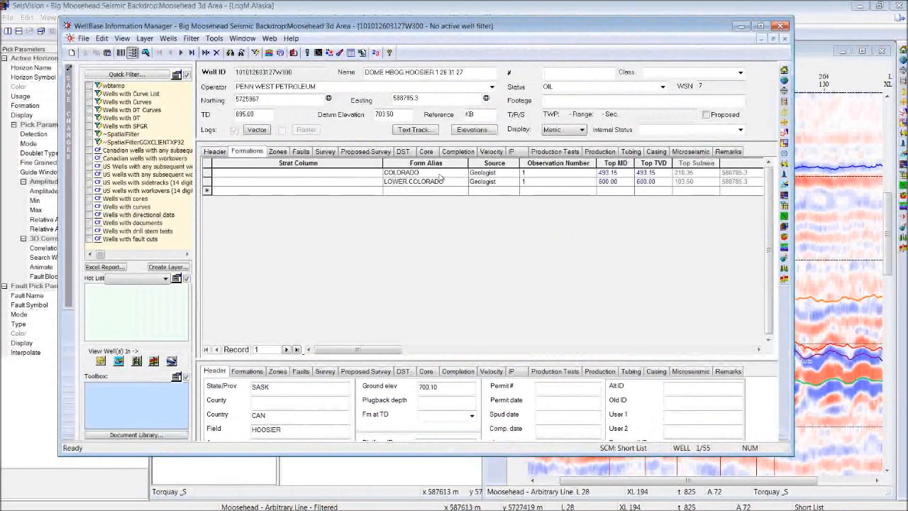
{"action": "left_click", "coordinate": [497, 153]}
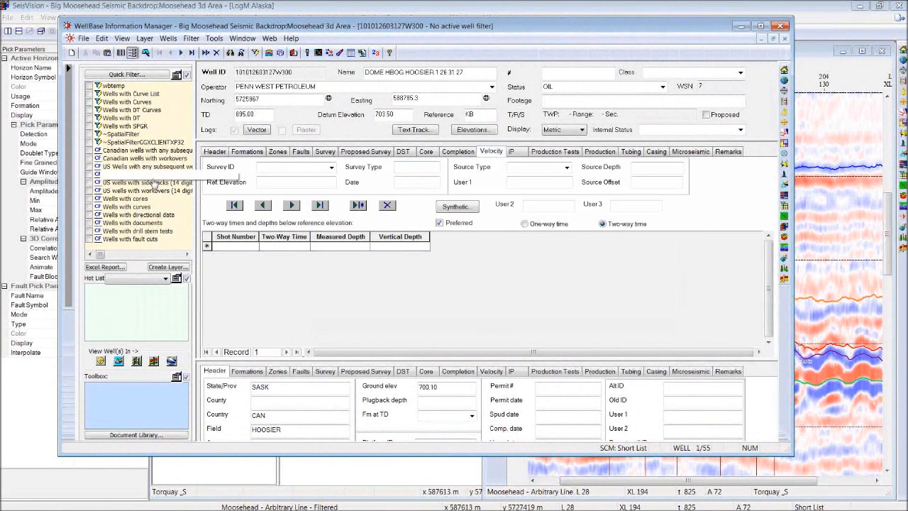
{"action": "left_click", "coordinate": [187, 254]}
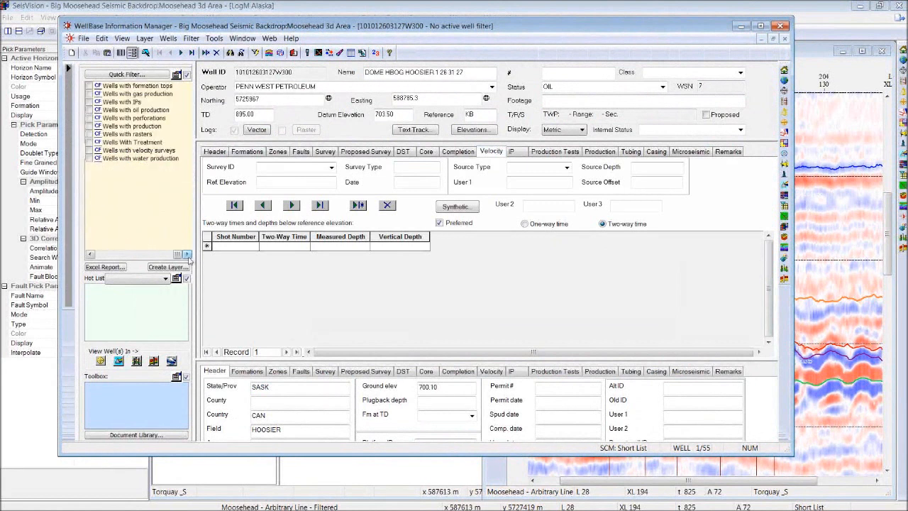
{"action": "left_click", "coordinate": [152, 152]}
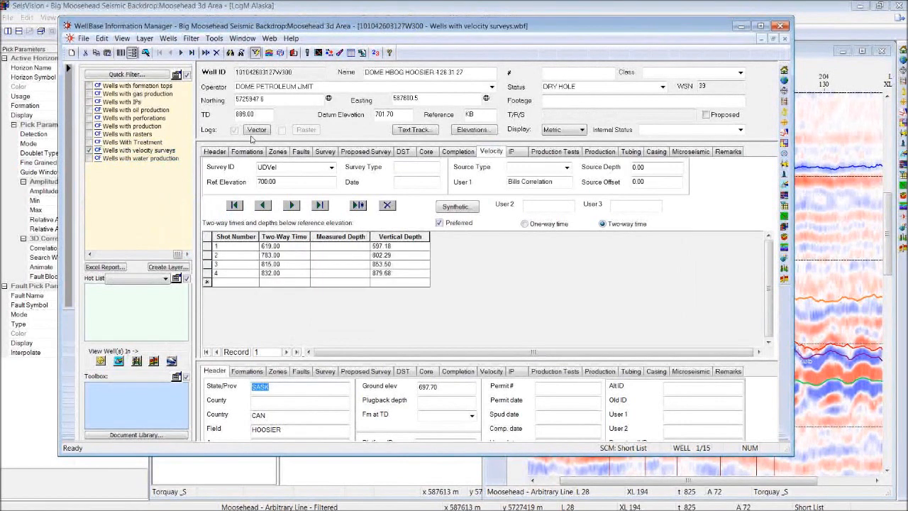
Inspect the filtered well's vector curve list, close it, and minimize WellBase
{"action": "left_click", "coordinate": [256, 133]}
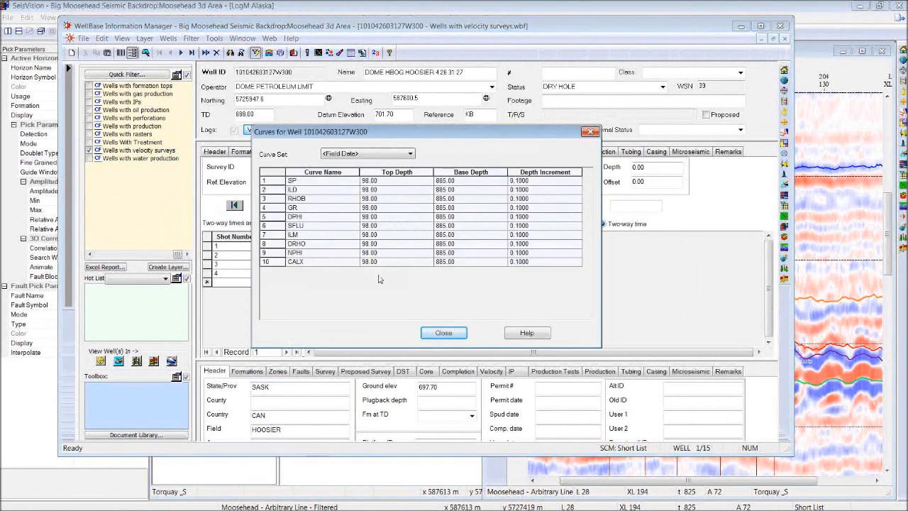
{"action": "left_click", "coordinate": [447, 335]}
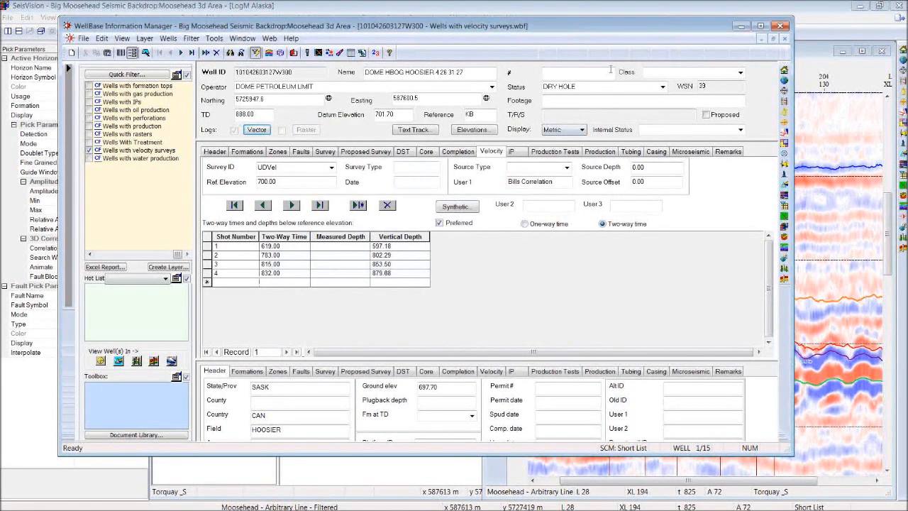
{"action": "left_click", "coordinate": [743, 29]}
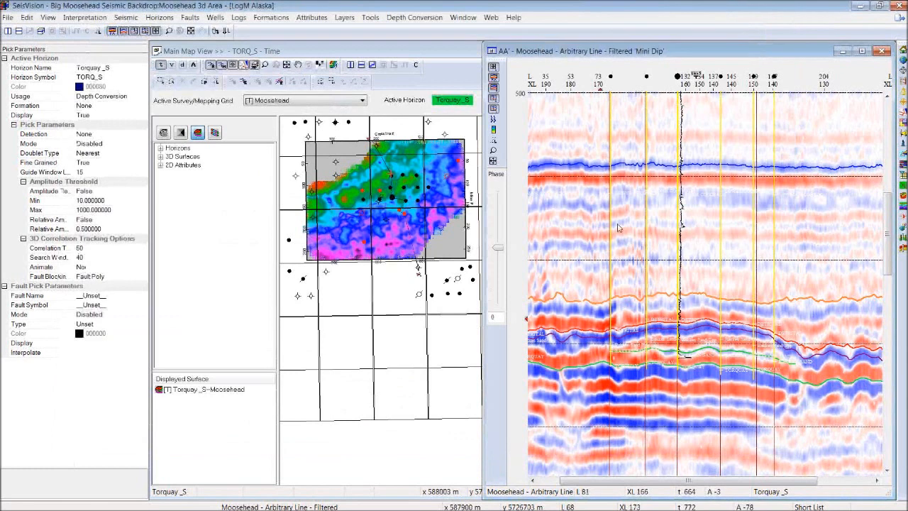
Launch the LogM Well Editor from the well on arbitrary line AA', cancel the trace extraction, and bring up the Well Editor display
{"action": "right_click", "coordinate": [678, 76]}
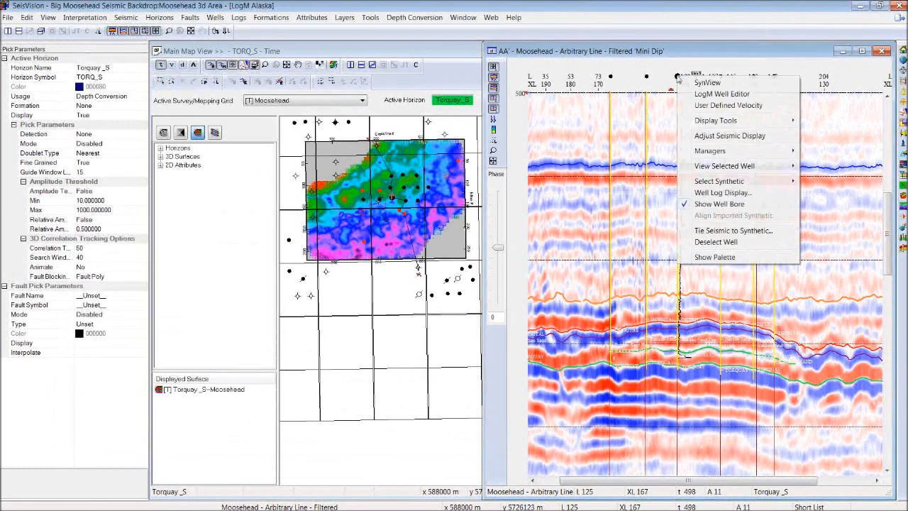
{"action": "left_click", "coordinate": [706, 95]}
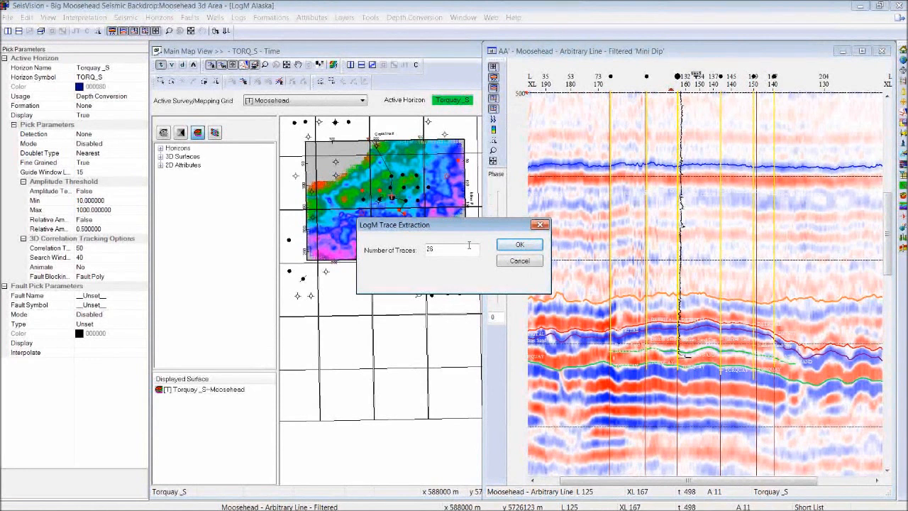
{"action": "left_click", "coordinate": [525, 263]}
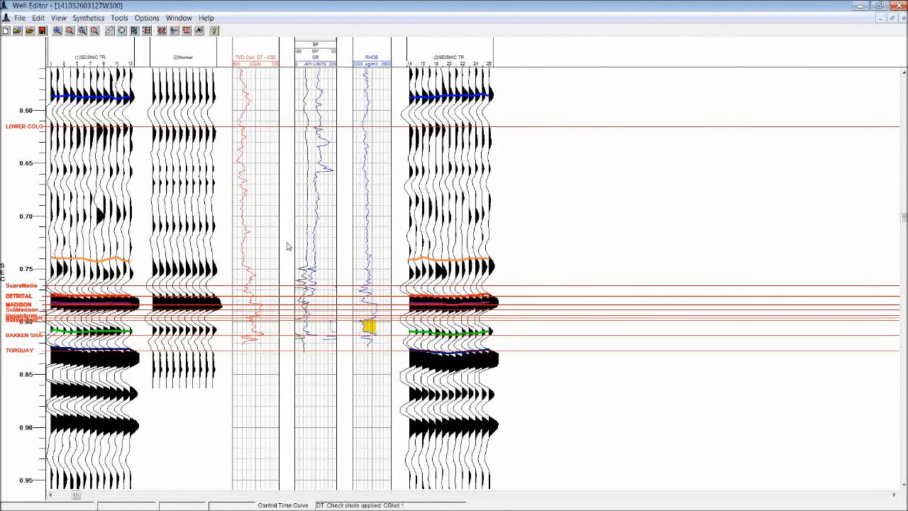
Open the well's formation tops for editing, look through the list, and turn off plotting for all tops
{"action": "left_click", "coordinate": [37, 17]}
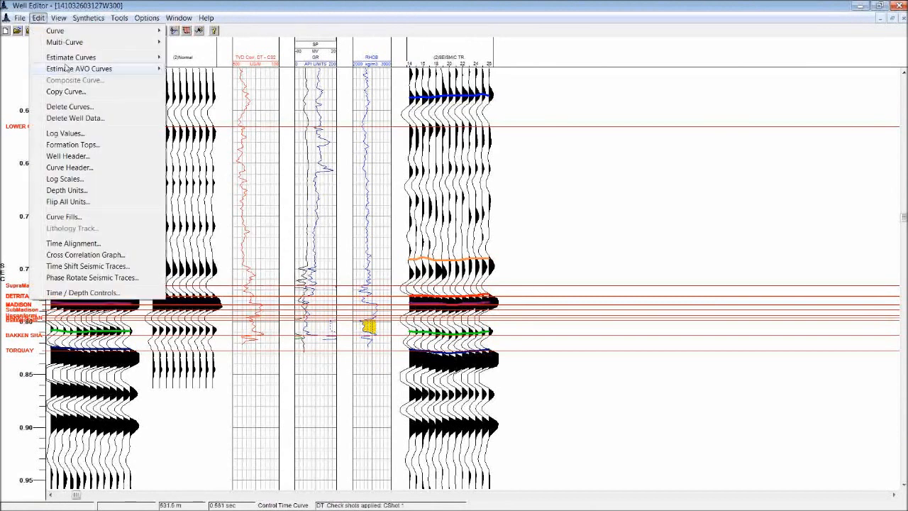
{"action": "left_click", "coordinate": [77, 147]}
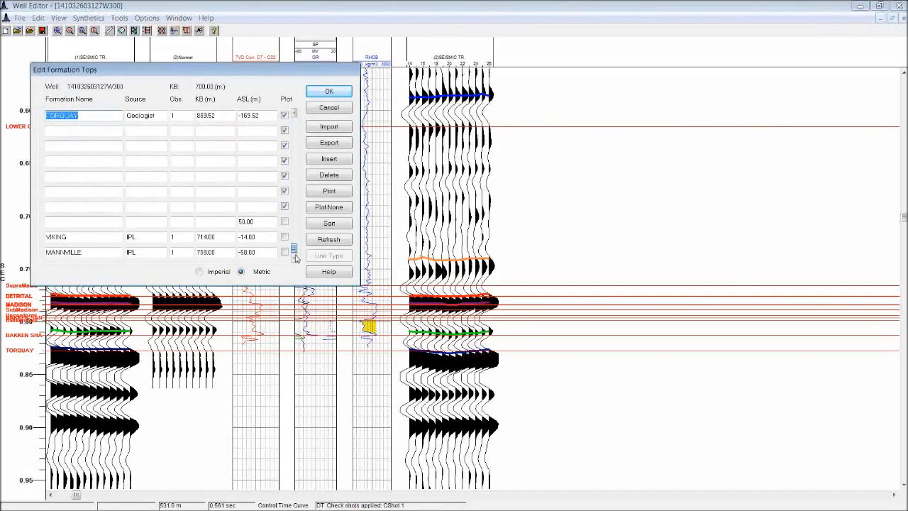
{"action": "left_click", "coordinate": [294, 114]}
{"action": "left_click", "coordinate": [294, 114]}
{"action": "left_click", "coordinate": [293, 113]}
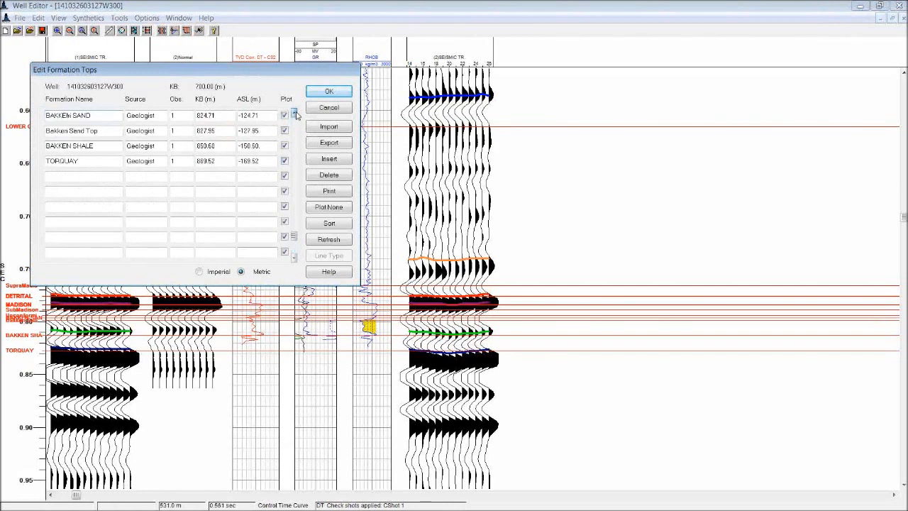
{"action": "left_click", "coordinate": [296, 114]}
{"action": "left_click", "coordinate": [296, 114]}
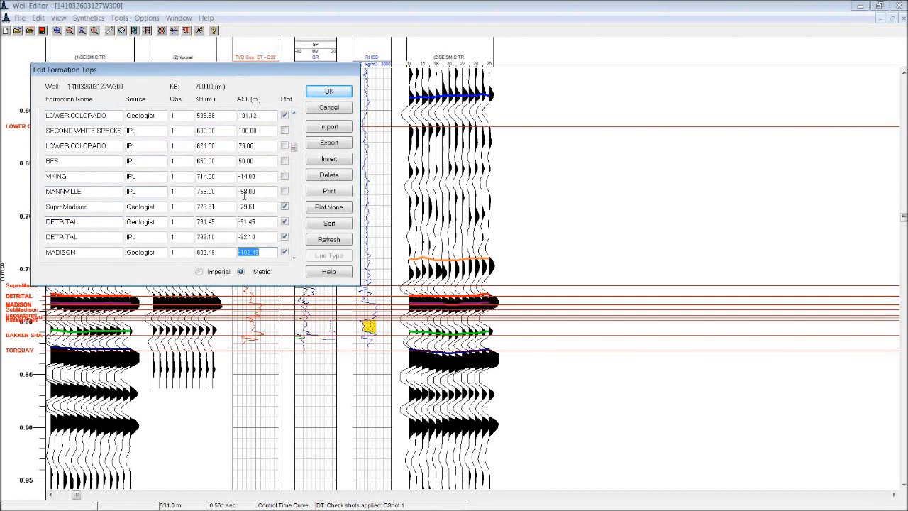
{"action": "left_click", "coordinate": [329, 209]}
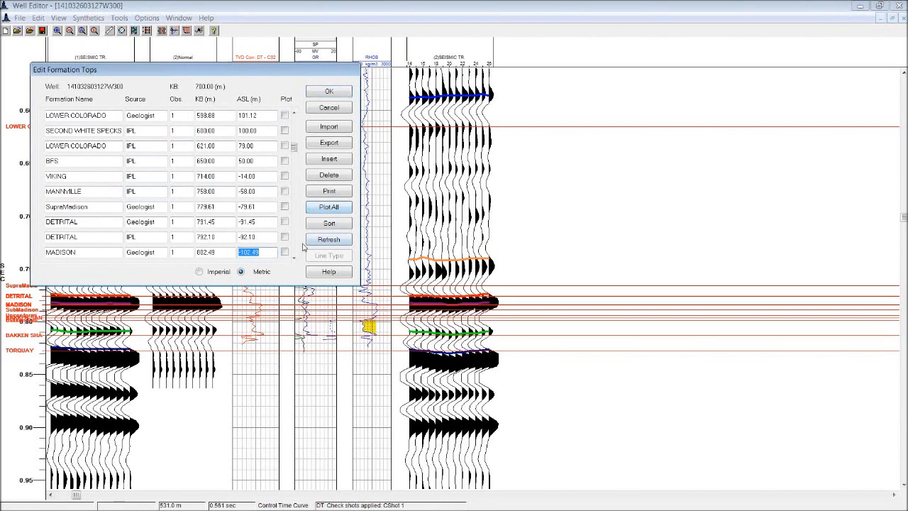
Turn on plotting for the Geologist tops TORQUAY, BAKKEN SHALE and BAKKEN SAND
{"action": "left_click_drag", "start_coordinate": [295, 147], "coordinate": [299, 230]}
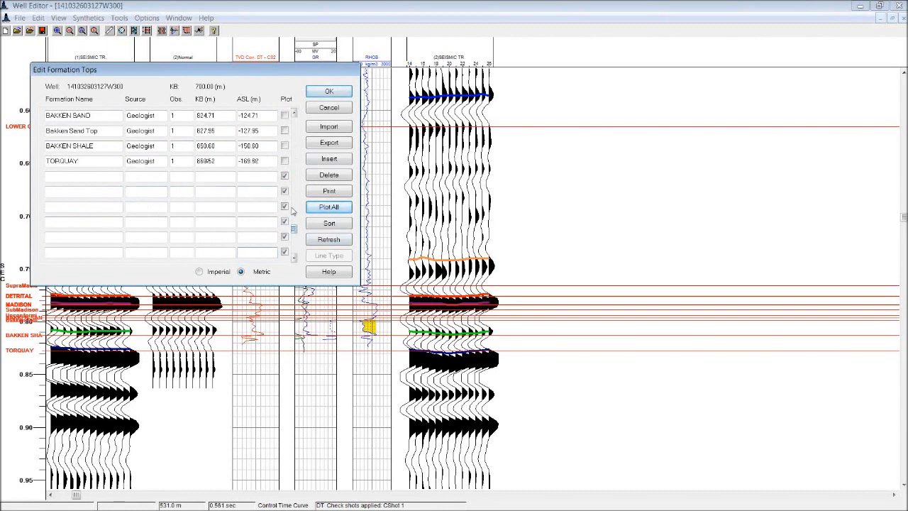
{"action": "left_click", "coordinate": [285, 162]}
{"action": "left_click", "coordinate": [284, 146]}
{"action": "left_click", "coordinate": [294, 112]}
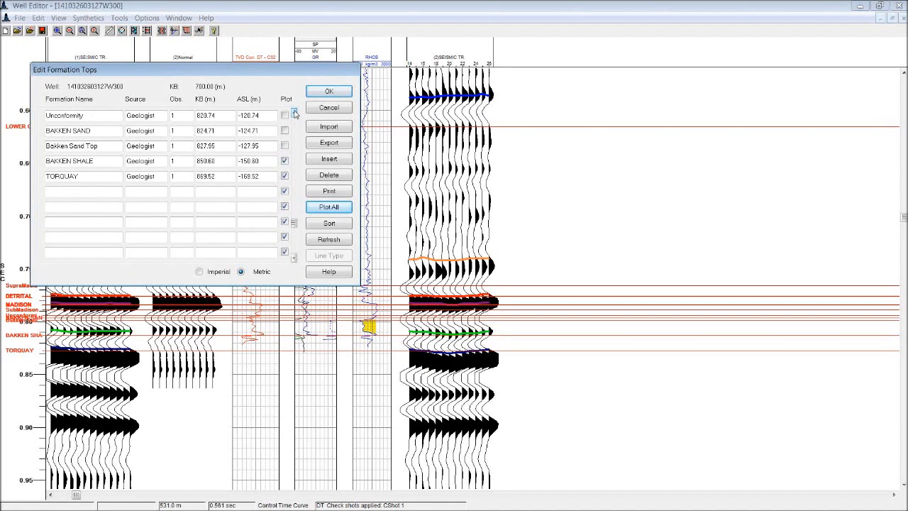
{"action": "left_click", "coordinate": [294, 113]}
{"action": "left_click", "coordinate": [284, 146]}
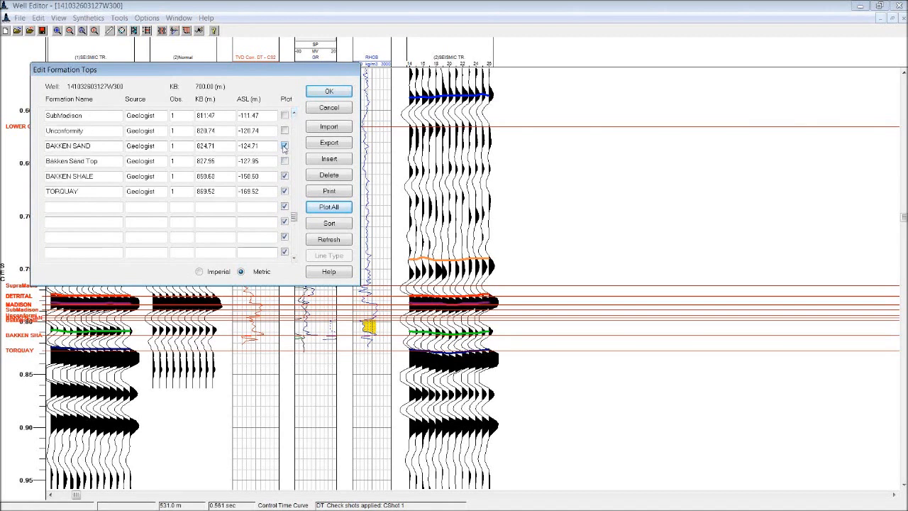
{"action": "left_click", "coordinate": [284, 145]}
Turn on plotting for the Geologist picks of the MADISON and DETRITAL tops
{"action": "left_click", "coordinate": [294, 113]}
{"action": "left_click", "coordinate": [294, 113]}
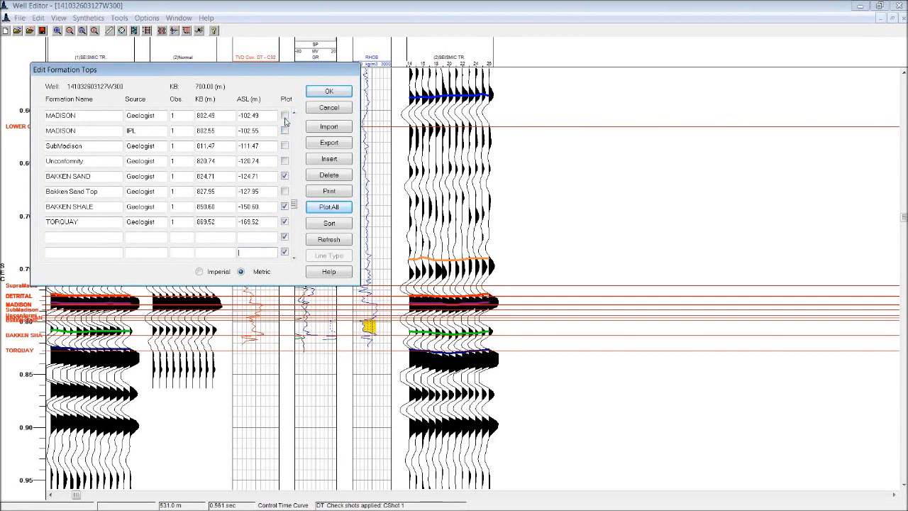
{"action": "left_click", "coordinate": [284, 116]}
{"action": "left_click", "coordinate": [294, 113]}
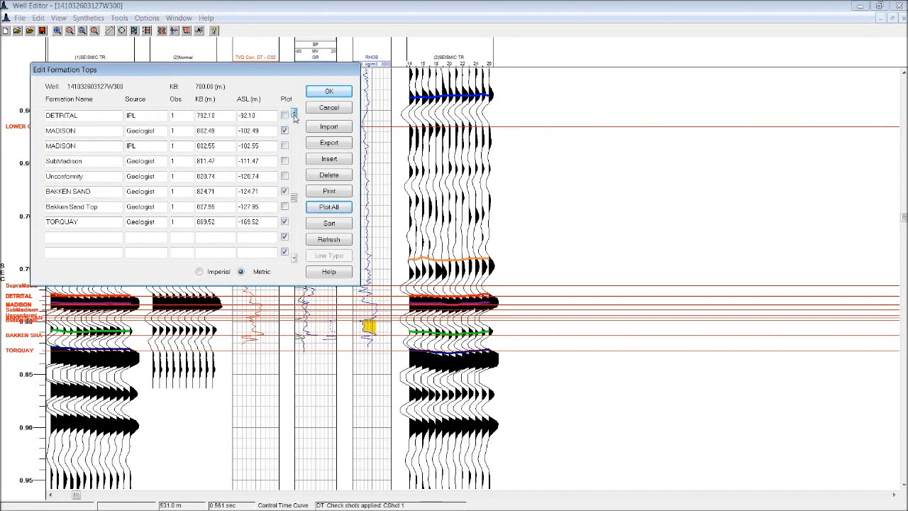
{"action": "left_click", "coordinate": [294, 113]}
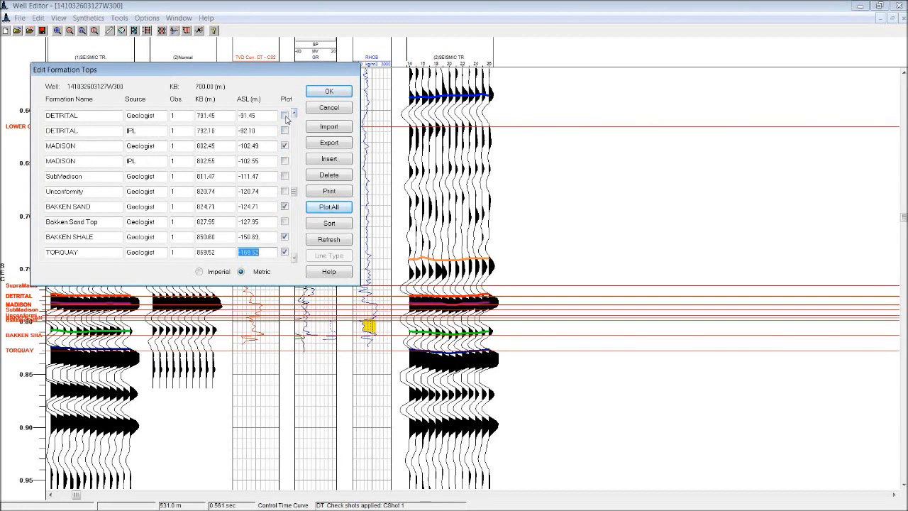
{"action": "left_click", "coordinate": [294, 113]}
{"action": "left_click", "coordinate": [294, 113]}
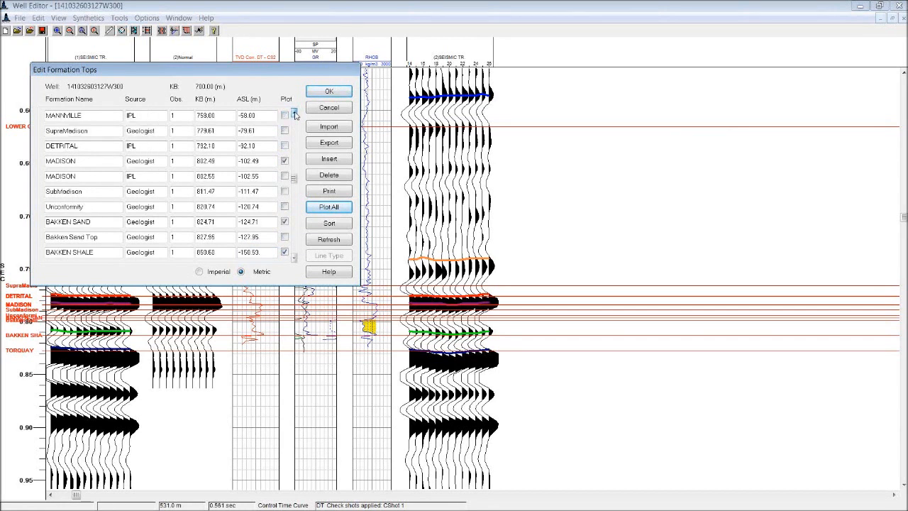
Turn on plotting for the IPL pick of LOWER COLORADO and apply the formation top changes
{"action": "left_click", "coordinate": [293, 113]}
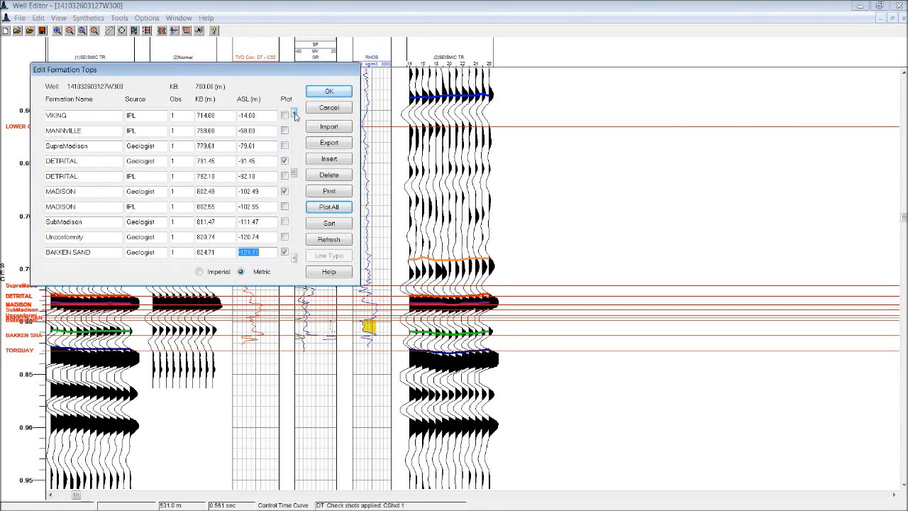
{"action": "left_click", "coordinate": [294, 113]}
{"action": "left_click", "coordinate": [294, 112]}
{"action": "left_click", "coordinate": [294, 113]}
{"action": "left_click", "coordinate": [294, 113]}
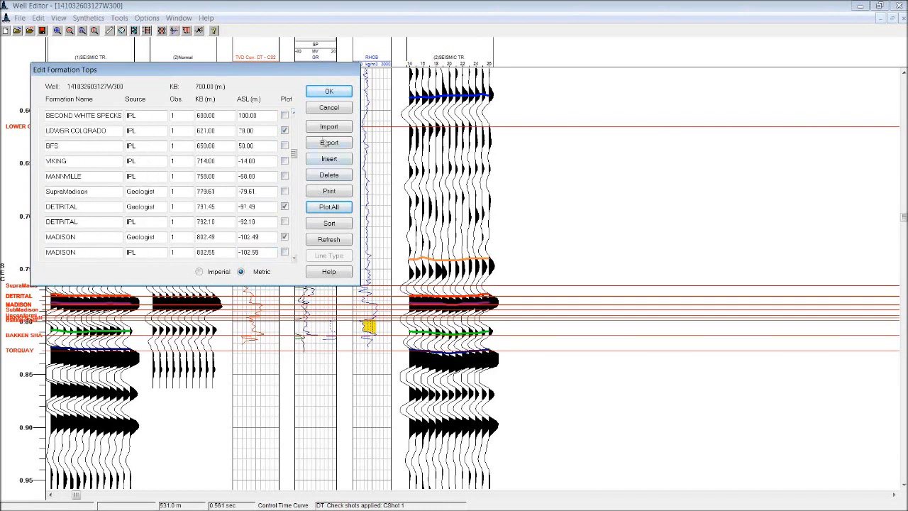
{"action": "left_click", "coordinate": [329, 95]}
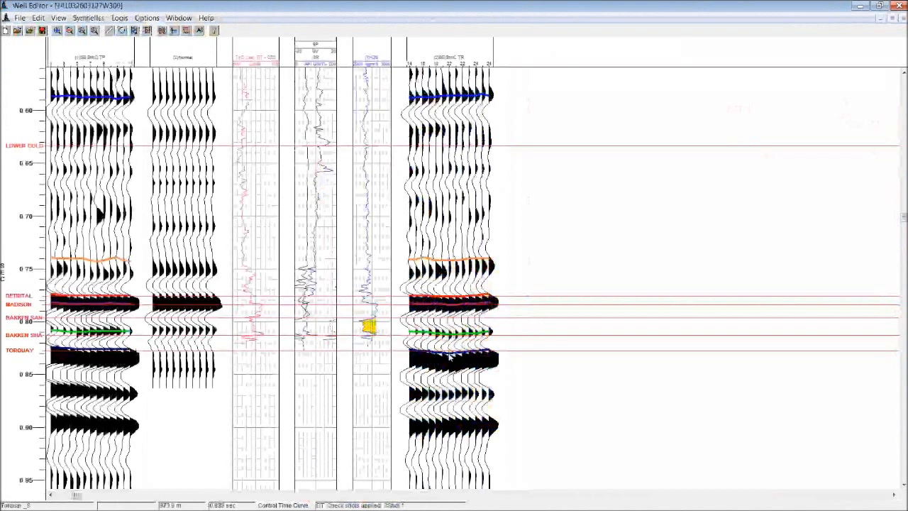
Inspect the list of displayed horizons for the (2)SEISMIC TR. panel and cancel without changes
{"action": "right_click", "coordinate": [449, 356]}
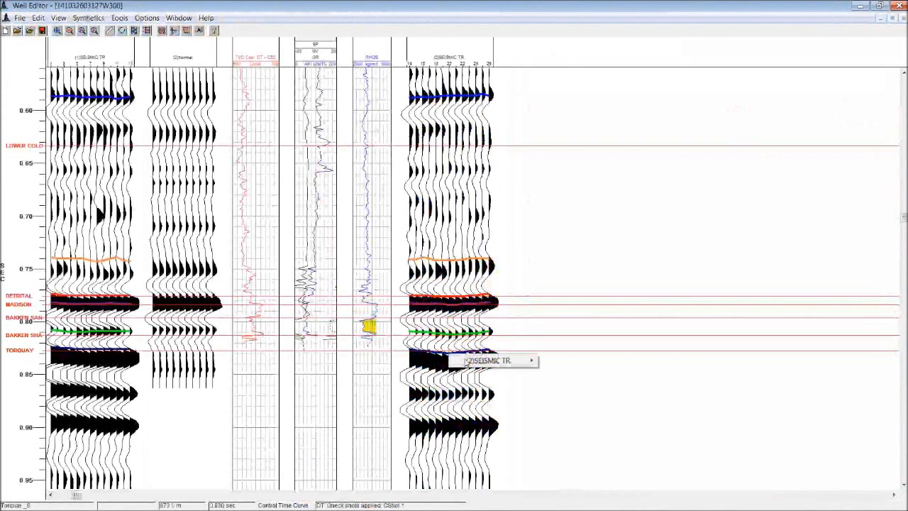
{"action": "mouse_move", "coordinate": [497, 361]}
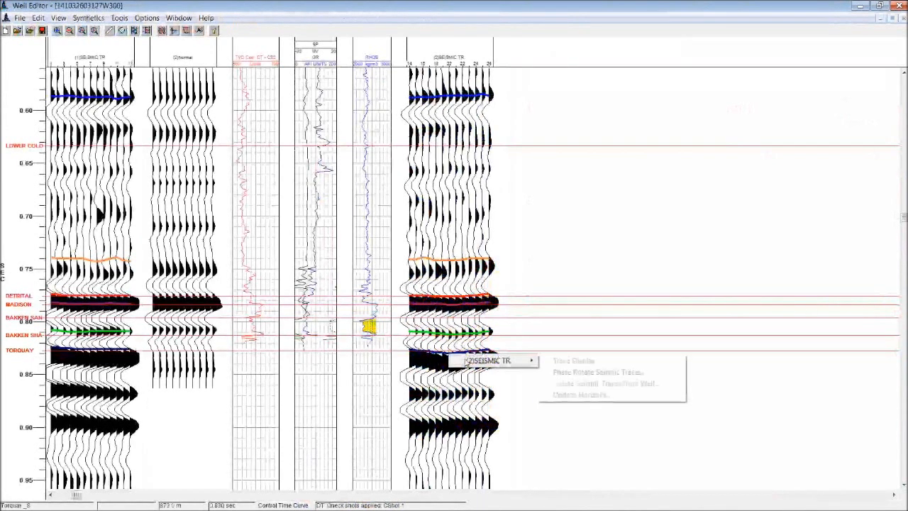
{"action": "left_click", "coordinate": [604, 396]}
{"action": "mouse_move", "coordinate": [236, 79]}
{"action": "left_mouse_down"}
{"action": "mouse_move", "coordinate": [237, 94]}
{"action": "mouse_move", "coordinate": [237, 79]}
{"action": "left_mouse_up"}
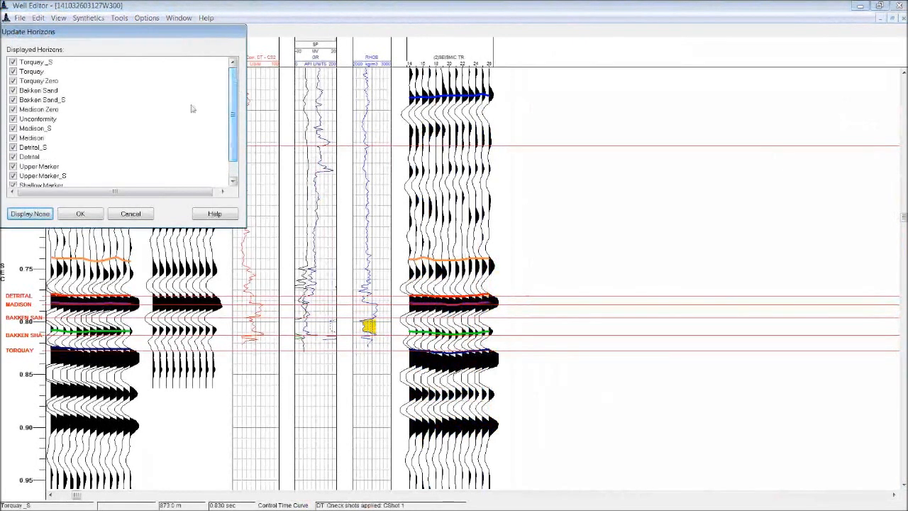
{"action": "left_click", "coordinate": [131, 214]}
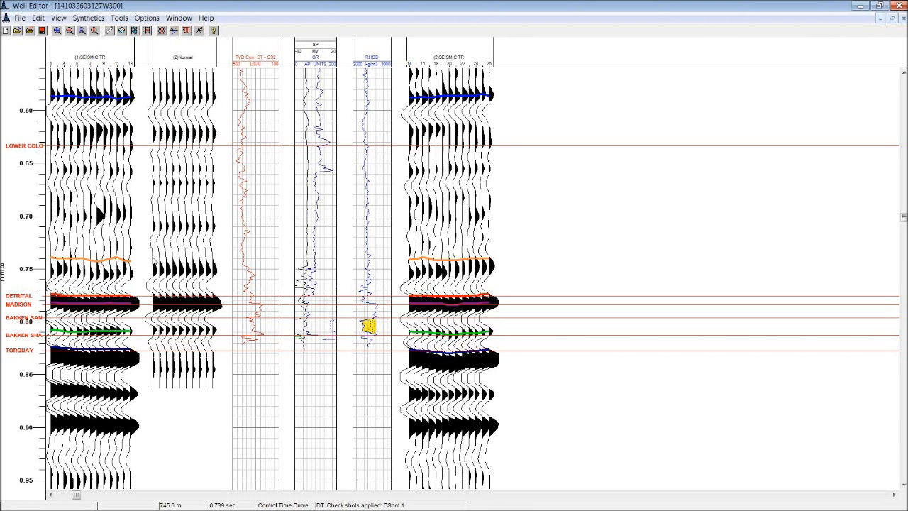
Review the time/depth controls, including the available sonic curves and the check shot setting, and cancel without changes
{"action": "left_click", "coordinate": [41, 20]}
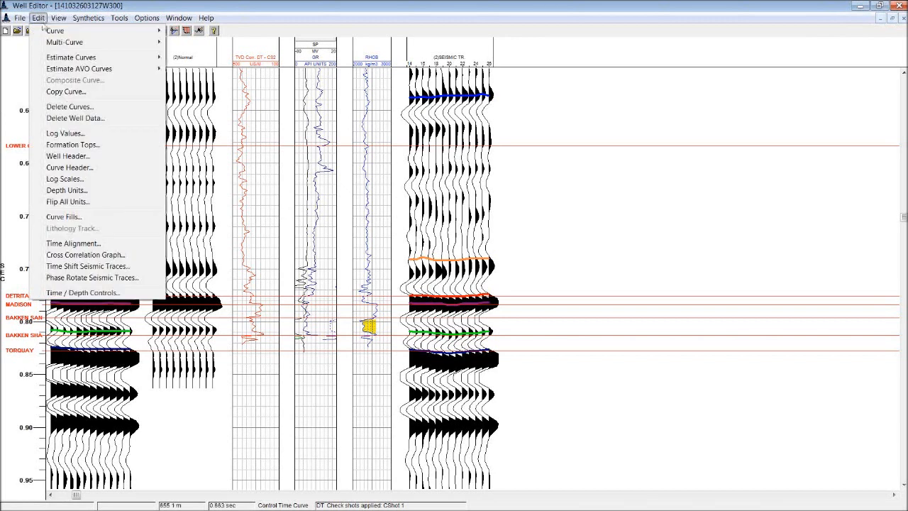
{"action": "mouse_move", "coordinate": [43, 32]}
{"action": "mouse_move", "coordinate": [50, 61]}
{"action": "left_click", "coordinate": [82, 293]}
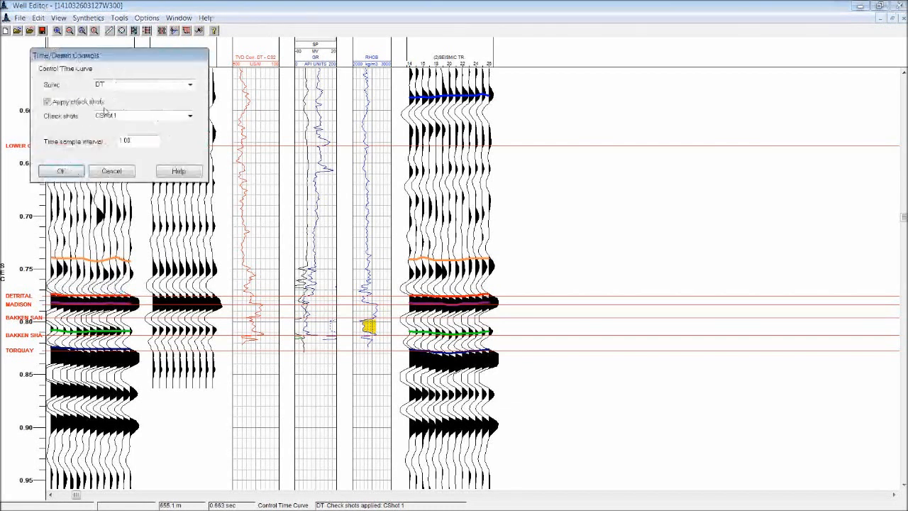
{"action": "left_click_drag", "start_coordinate": [102, 55], "coordinate": [676, 97]}
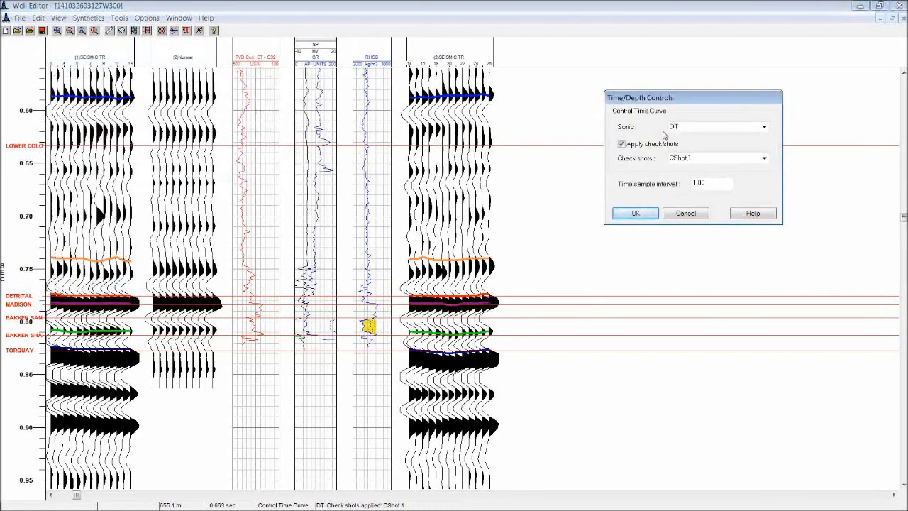
{"action": "left_click", "coordinate": [764, 127]}
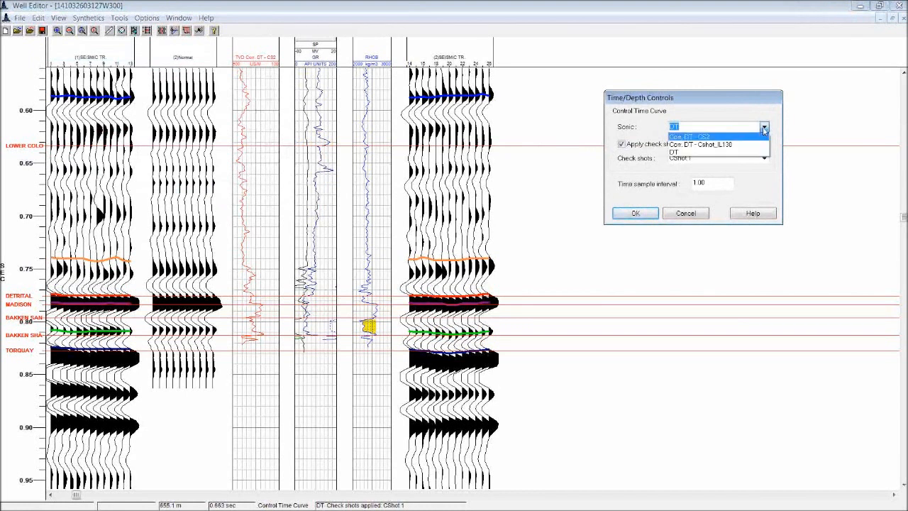
{"action": "left_click", "coordinate": [765, 128]}
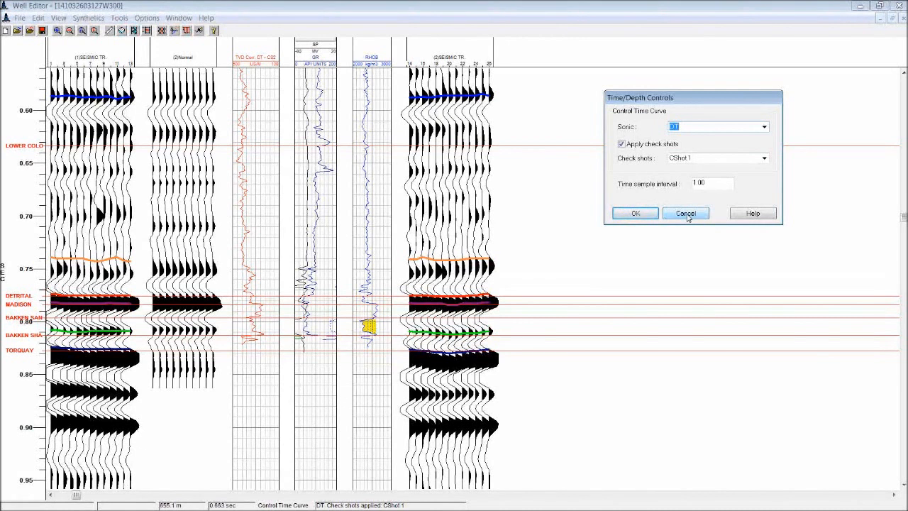
{"action": "left_click", "coordinate": [686, 217]}
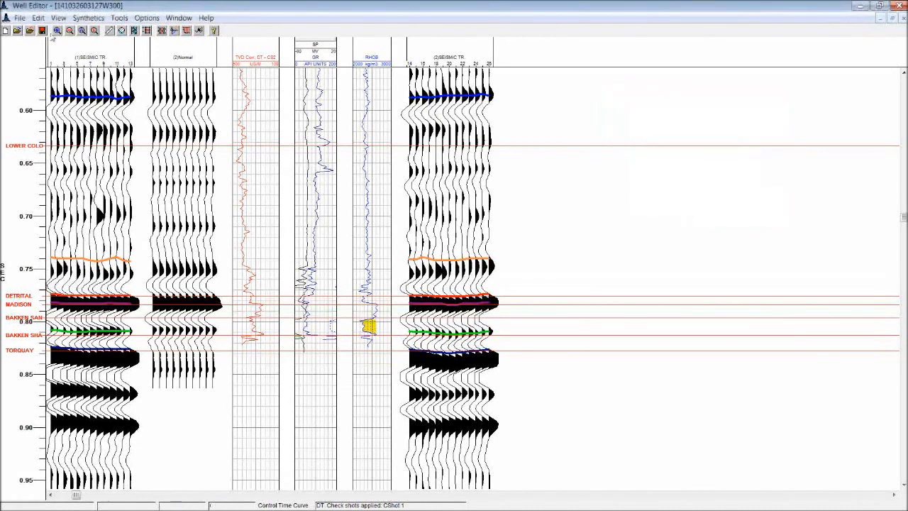
Start creating a synthetic with DT as the sonic and RHOB as the density curve, and check the check shot selection
{"action": "left_click", "coordinate": [88, 18]}
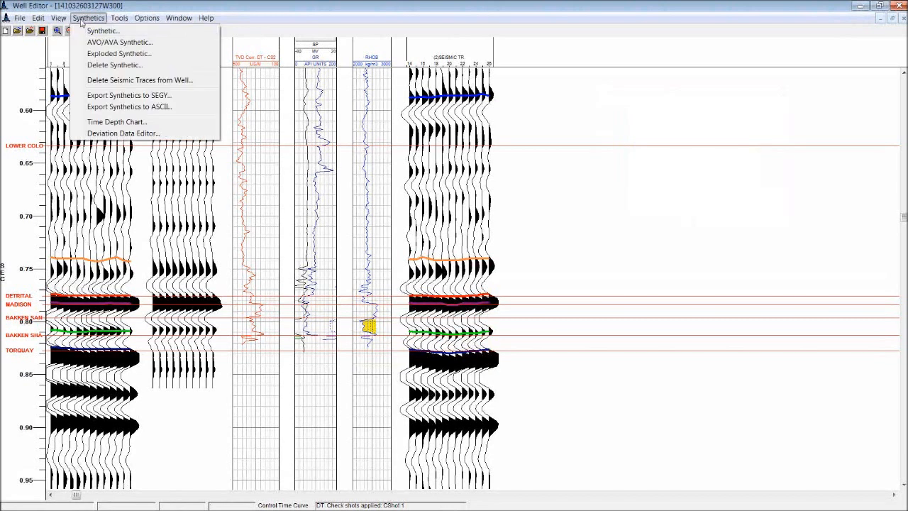
{"action": "left_click", "coordinate": [82, 30]}
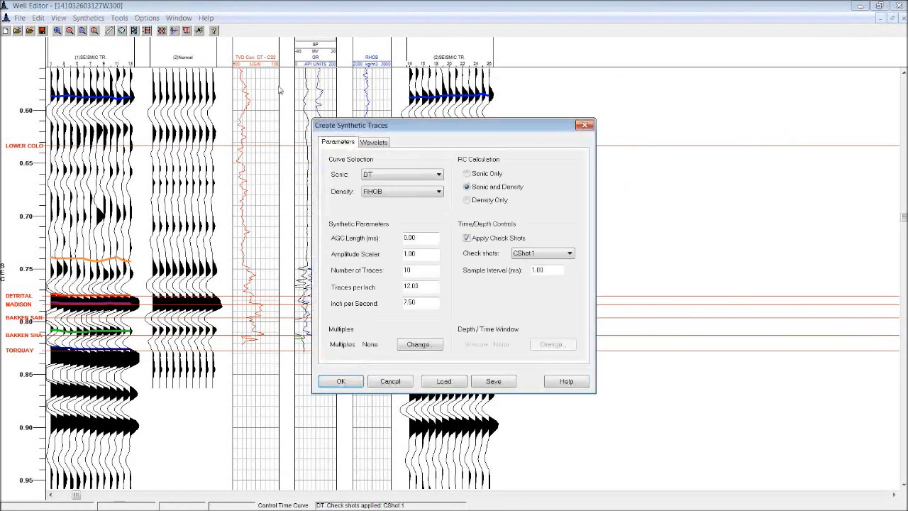
{"action": "left_click", "coordinate": [389, 178]}
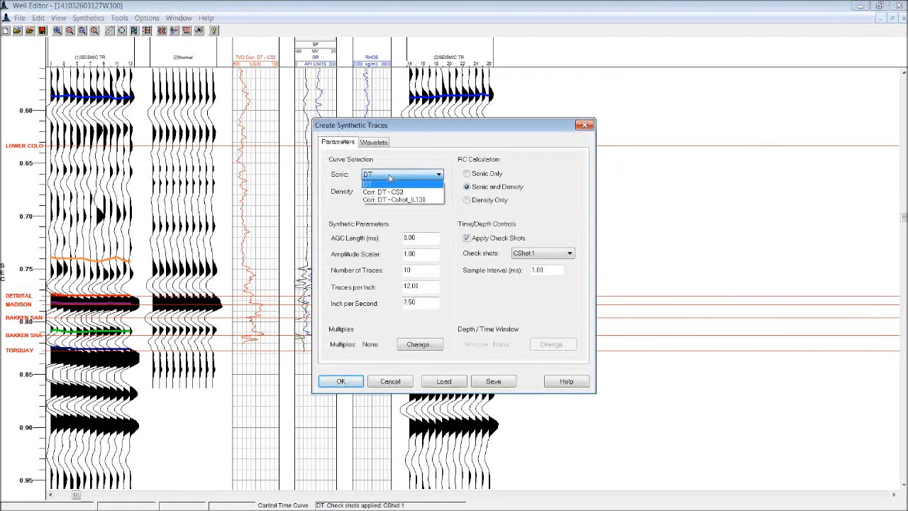
{"action": "left_click", "coordinate": [389, 183]}
{"action": "left_click", "coordinate": [397, 193]}
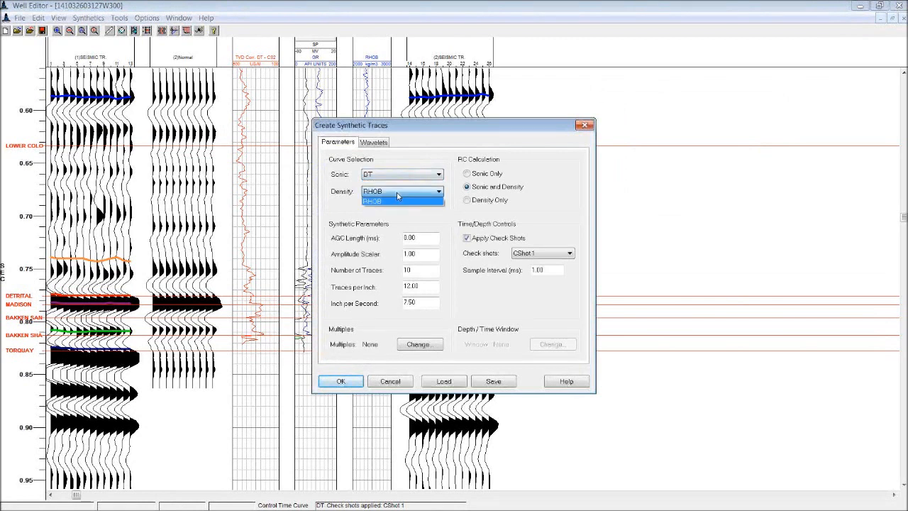
{"action": "left_click", "coordinate": [398, 198]}
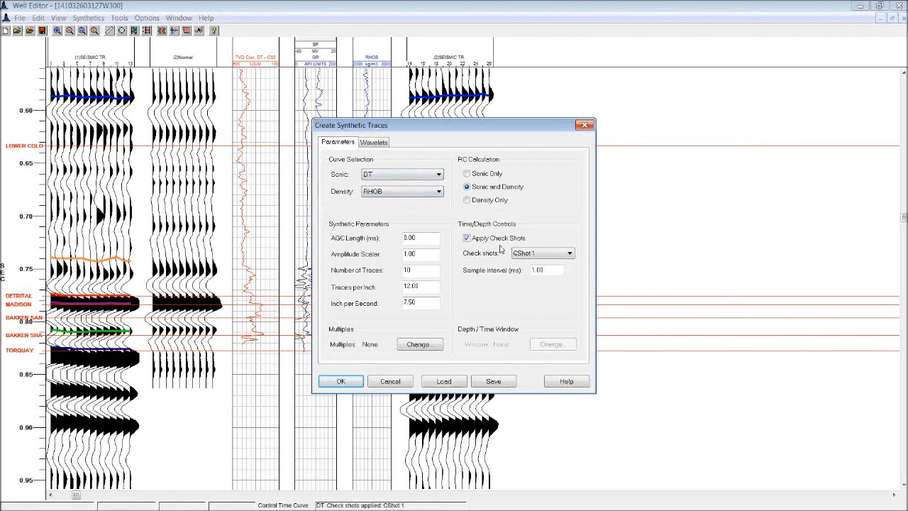
{"action": "left_click", "coordinate": [523, 252]}
Set the wavelet type to File Wavelet and choose Inline130.wlt from Big Moosehead Seismic Backdrop\LogM Demo Files\Wavelets on the Desktop
{"action": "left_click", "coordinate": [376, 142]}
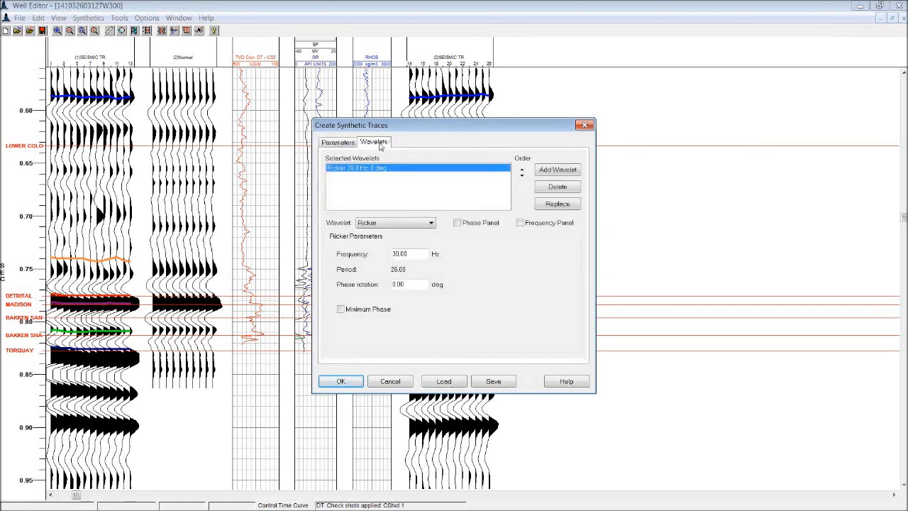
{"action": "left_click", "coordinate": [406, 224]}
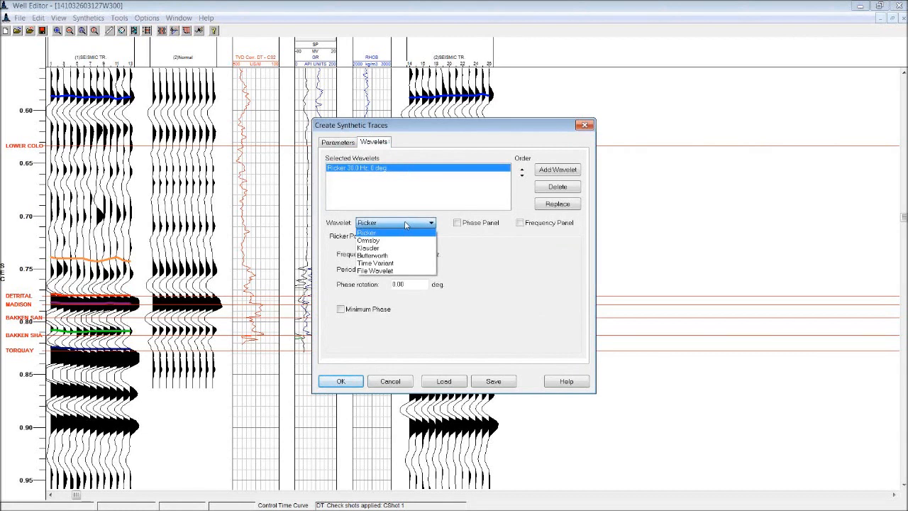
{"action": "left_click", "coordinate": [407, 273]}
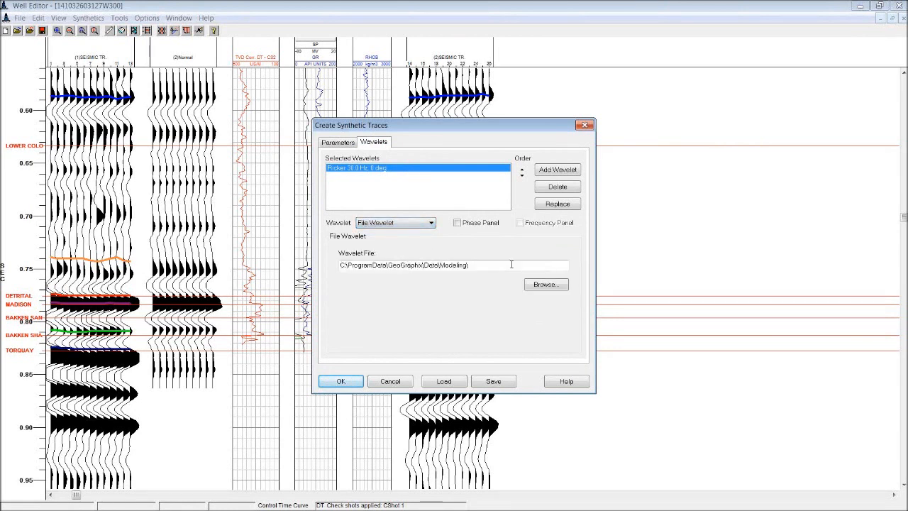
{"action": "left_click", "coordinate": [545, 284]}
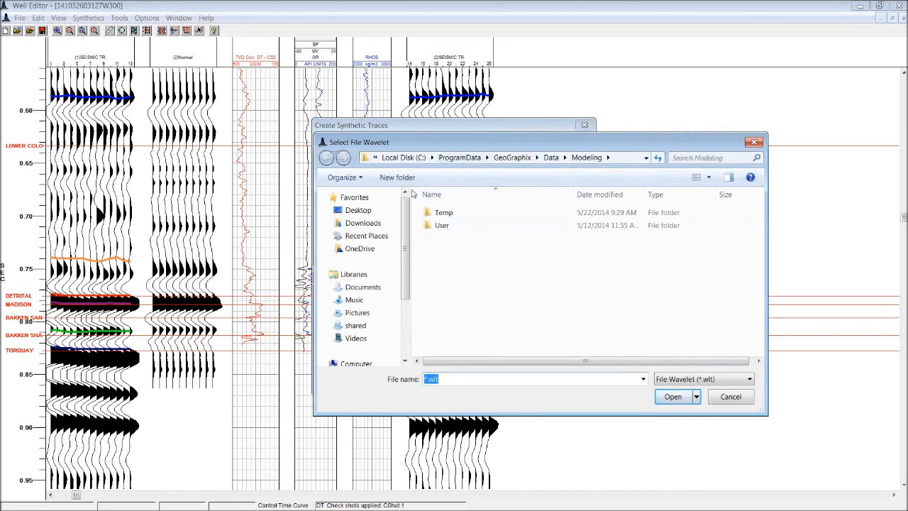
{"action": "left_click", "coordinate": [358, 210]}
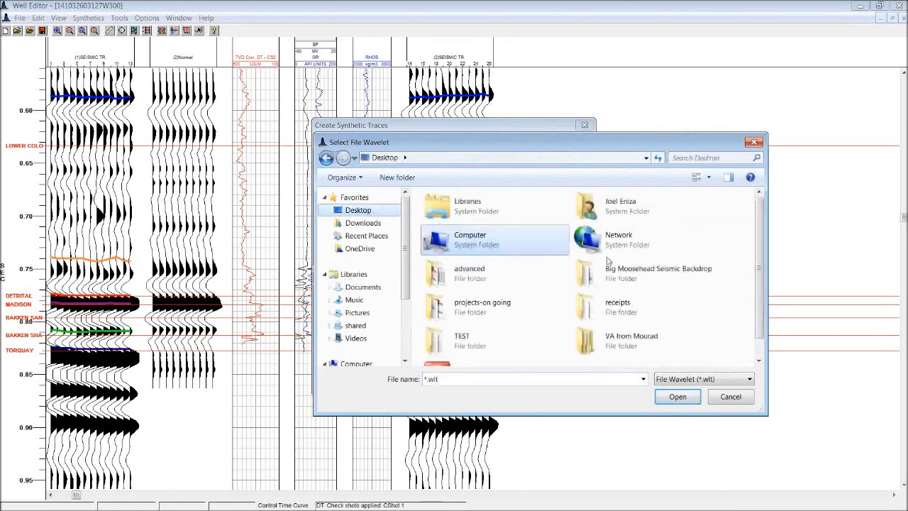
{"action": "double_click", "coordinate": [617, 274]}
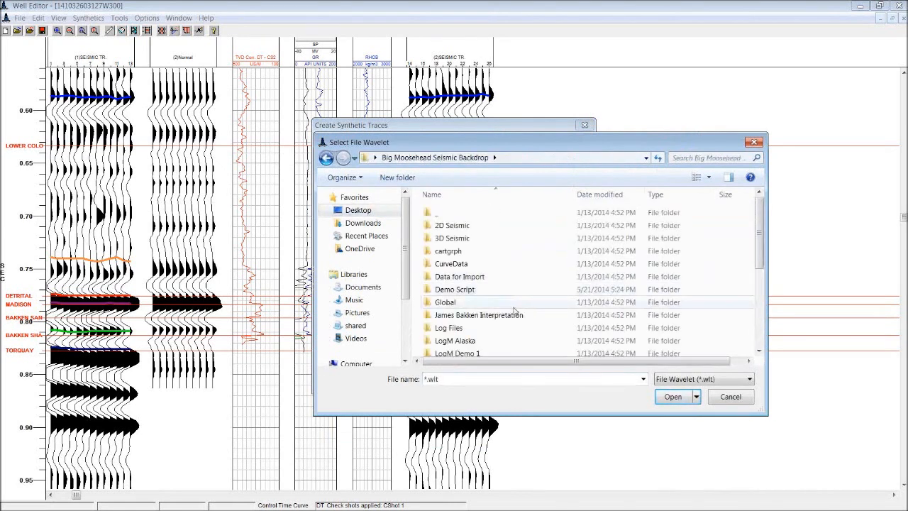
{"action": "scroll", "coordinate": [511, 310], "scroll_direction": "down", "scroll_amount": 1}
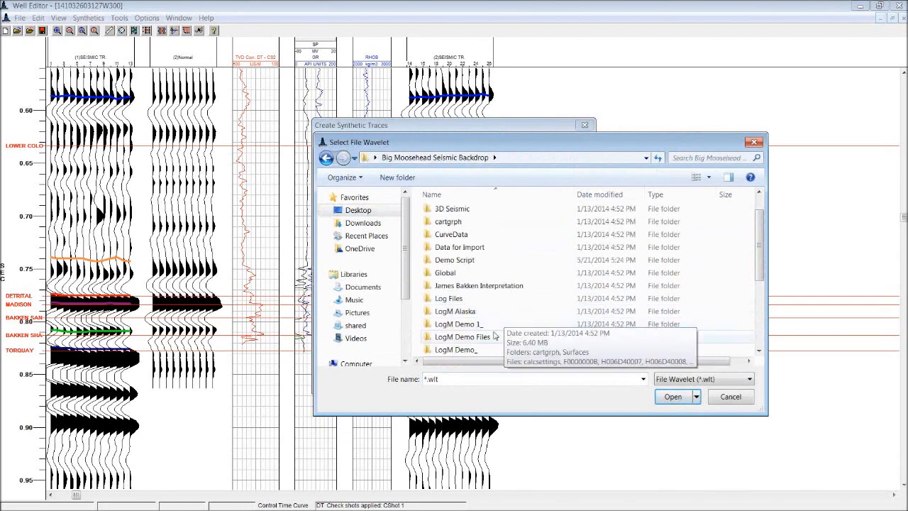
{"action": "left_click", "coordinate": [493, 338]}
{"action": "double_click", "coordinate": [493, 337]}
{"action": "left_click", "coordinate": [467, 307]}
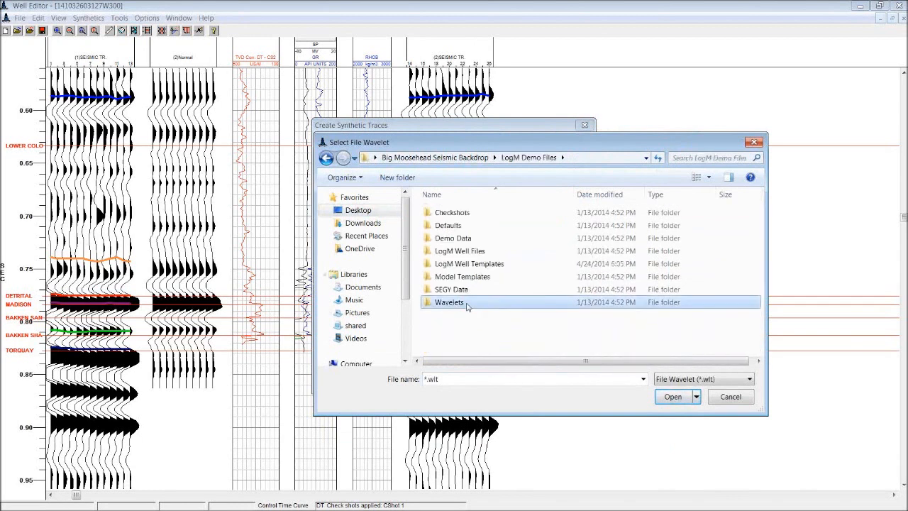
{"action": "double_click", "coordinate": [466, 307]}
{"action": "double_click", "coordinate": [465, 213]}
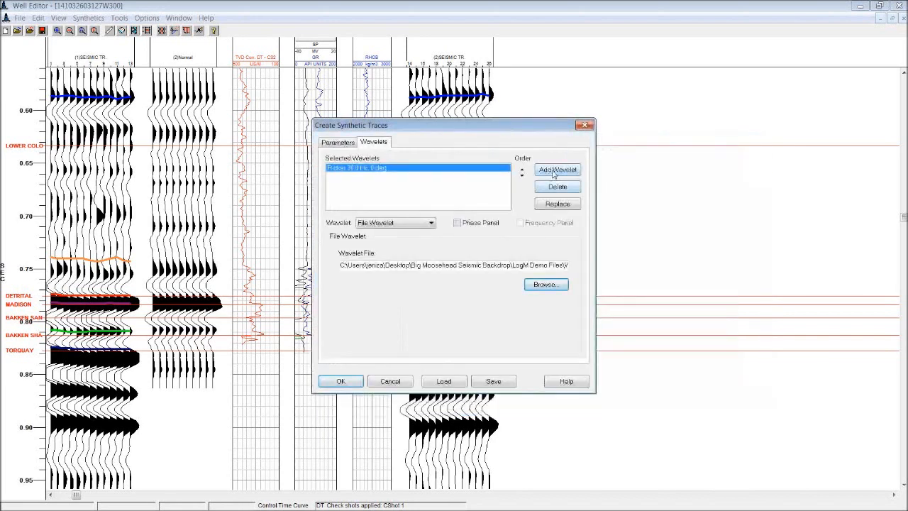
Replace the selected Ricker wavelet with the file wavelet and insert the synthetic's normal traces between the (2)Normal and sonic tracks
{"action": "left_click", "coordinate": [557, 205]}
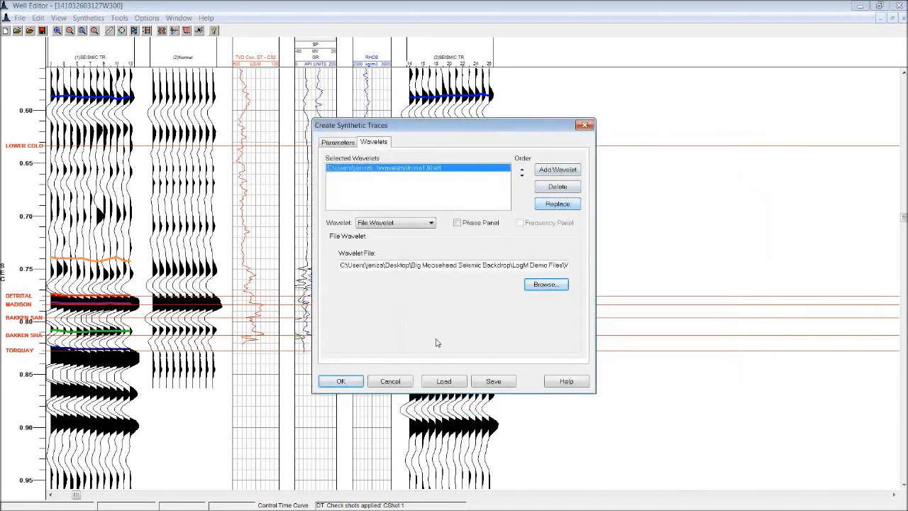
{"action": "left_click", "coordinate": [343, 383]}
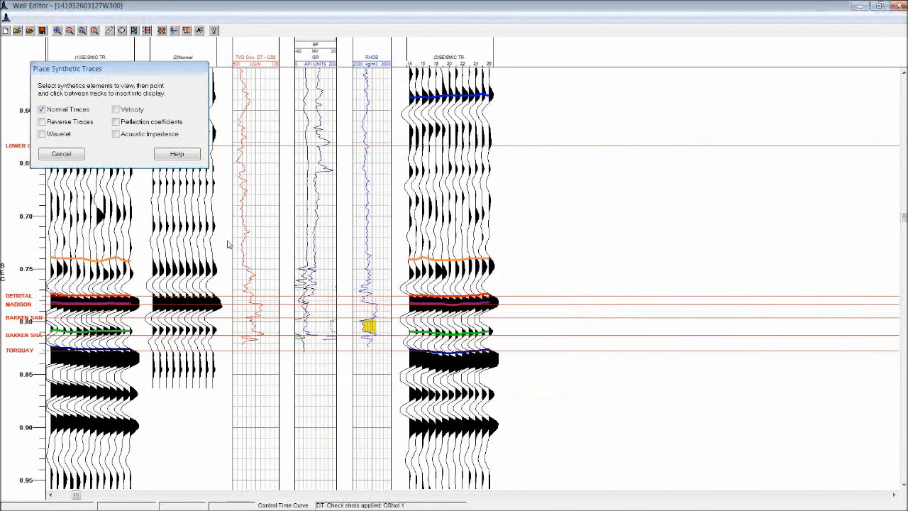
{"action": "left_click", "coordinate": [228, 245]}
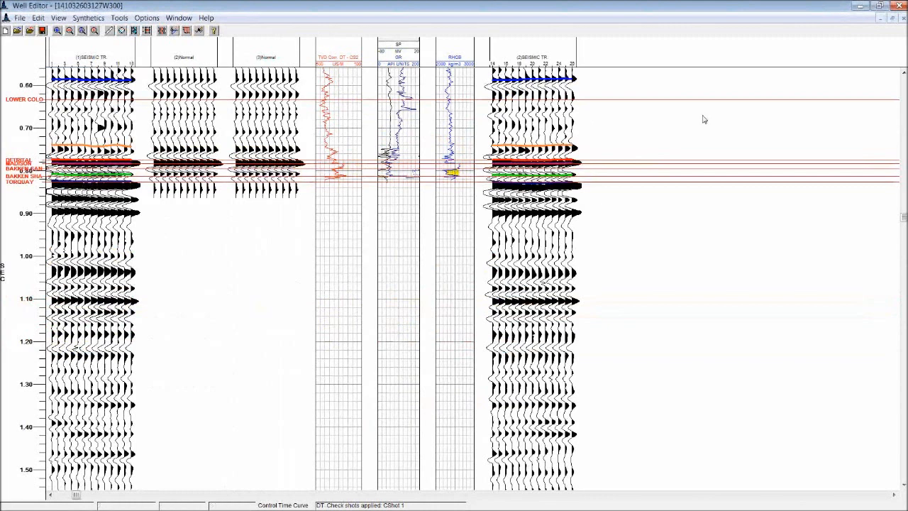
Compare the new synthetic with the (2)Normal synthetic and the seismic traces over roughly 0.58 to 0.86 s
{"action": "left_click", "coordinate": [904, 74]}
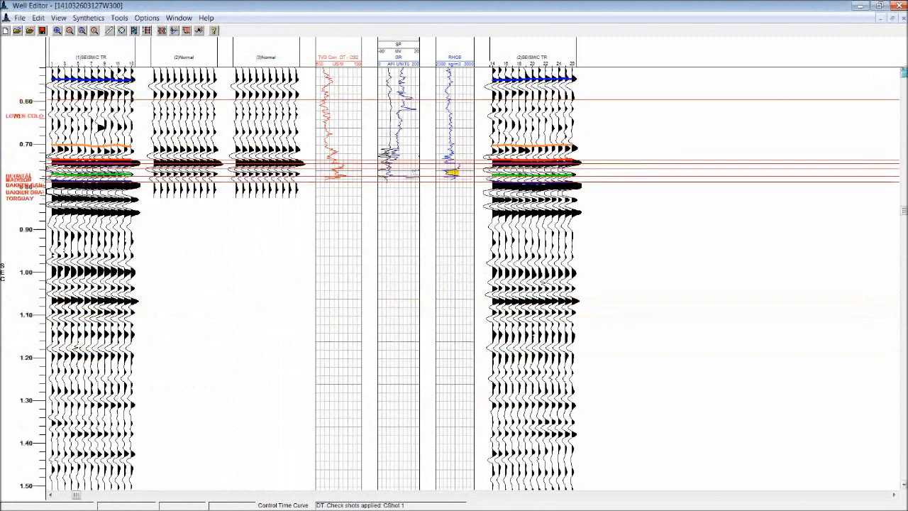
{"action": "left_click", "coordinate": [904, 73]}
{"action": "left_click", "coordinate": [904, 74]}
{"action": "left_click", "coordinate": [904, 73]}
{"action": "left_click", "coordinate": [905, 73]}
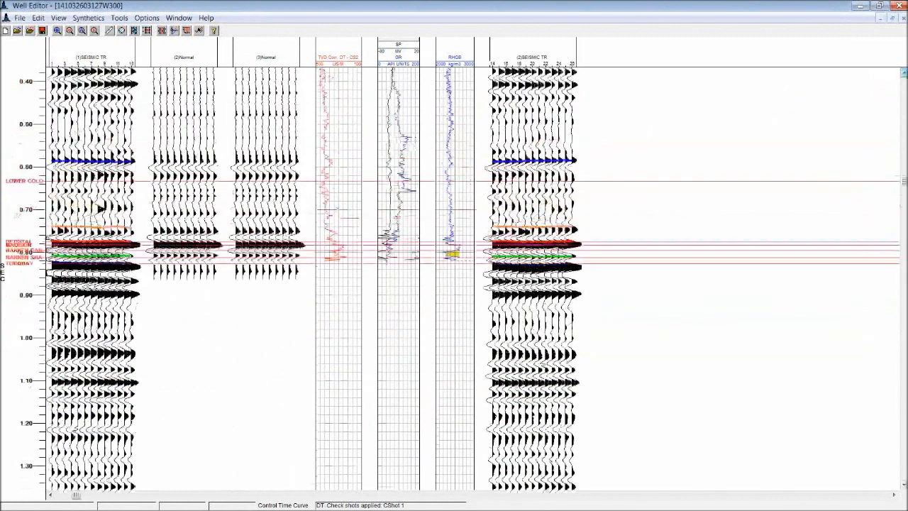
{"action": "left_click", "coordinate": [904, 73]}
{"action": "left_click", "coordinate": [905, 73]}
{"action": "left_click", "coordinate": [904, 73]}
{"action": "left_click", "coordinate": [58, 30]}
{"action": "left_click_drag", "start_coordinate": [63, 209], "coordinate": [323, 333]}
Remove the (2)Normal curve from track 2 and restore the full display
{"action": "right_click", "coordinate": [402, 60]}
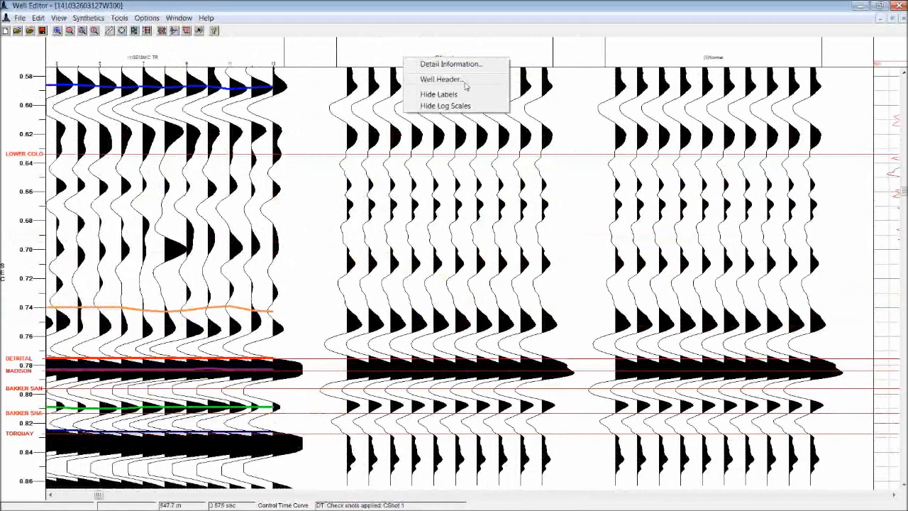
{"action": "right_click", "coordinate": [436, 144]}
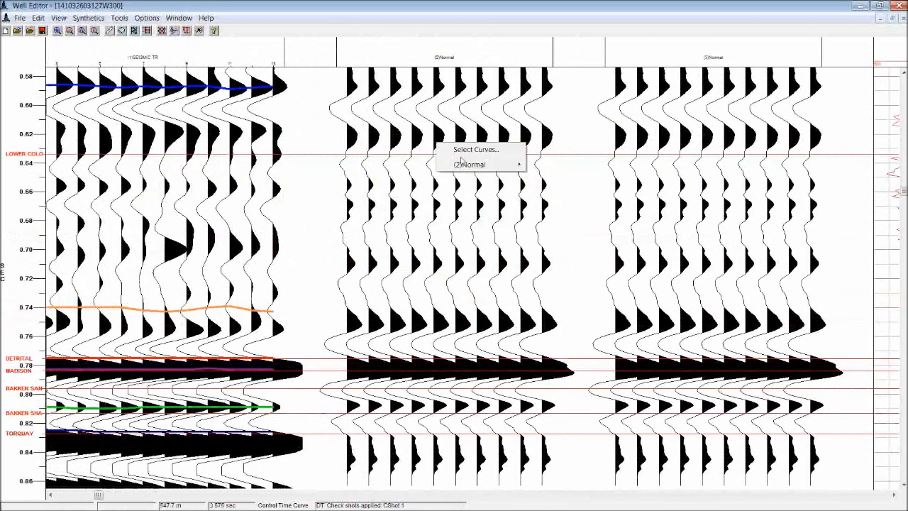
{"action": "mouse_move", "coordinate": [477, 167]}
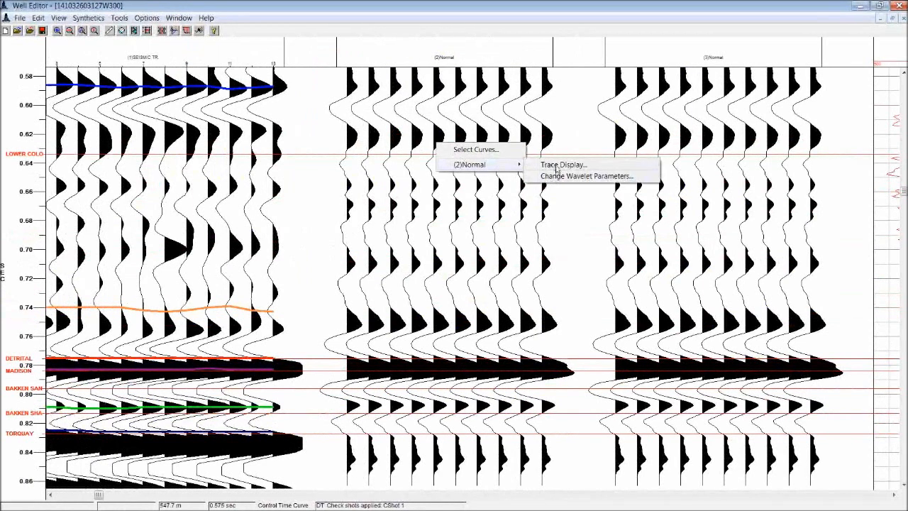
{"action": "left_click", "coordinate": [505, 151]}
{"action": "left_click", "coordinate": [161, 65]}
{"action": "left_click", "coordinate": [129, 103]}
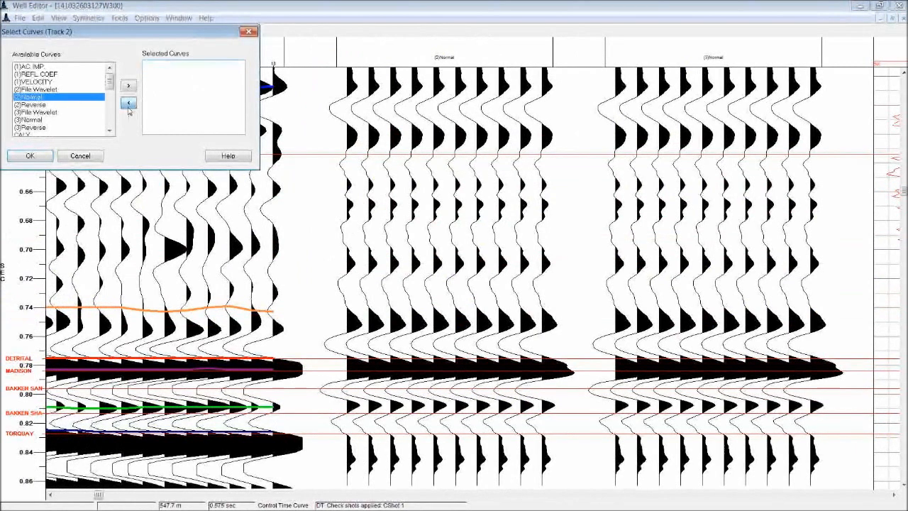
{"action": "left_click", "coordinate": [29, 155]}
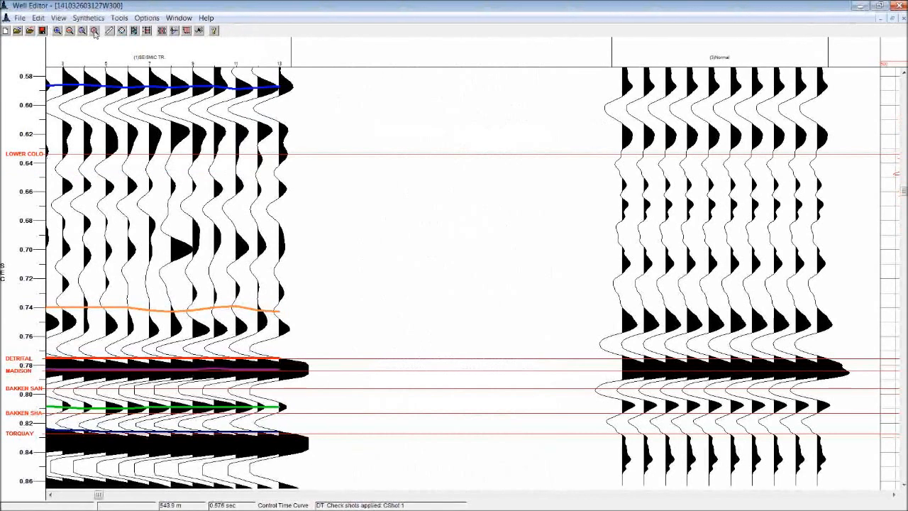
{"action": "left_click", "coordinate": [94, 32]}
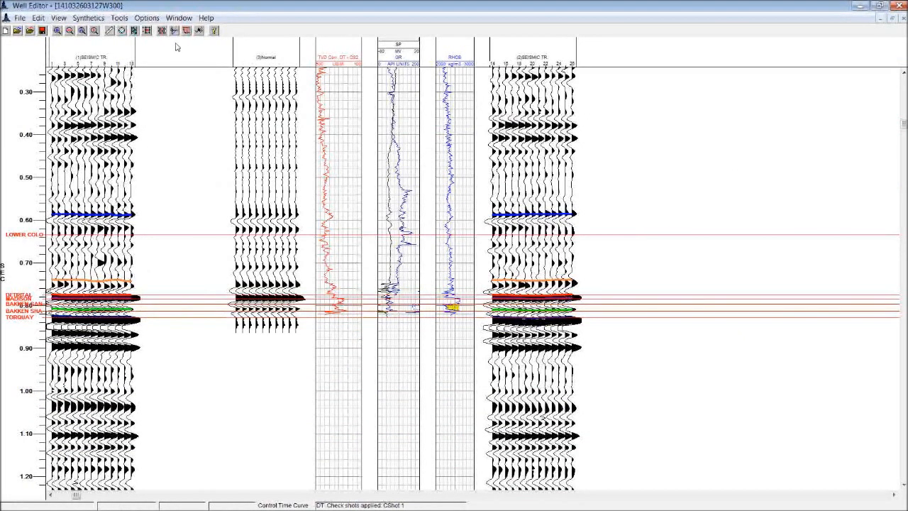
{"action": "left_click", "coordinate": [38, 18]}
{"action": "mouse_move", "coordinate": [91, 32]}
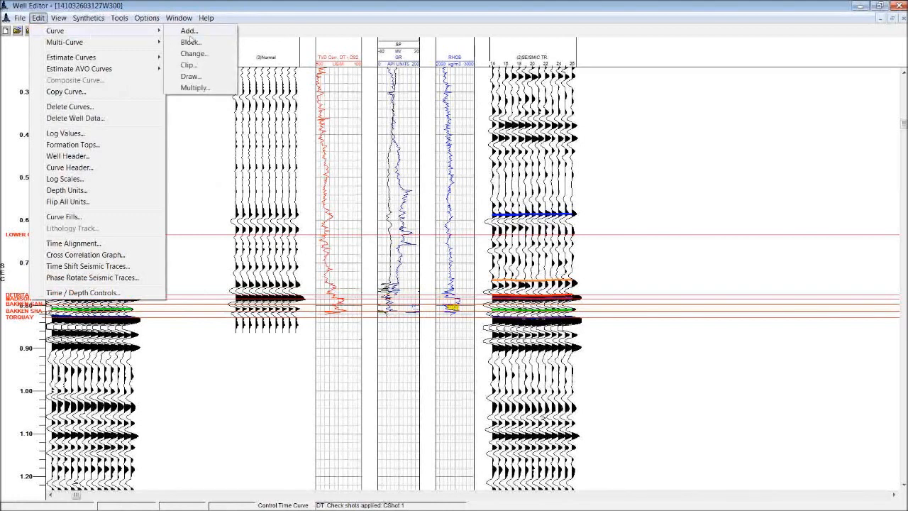
{"action": "left_click", "coordinate": [197, 55]}
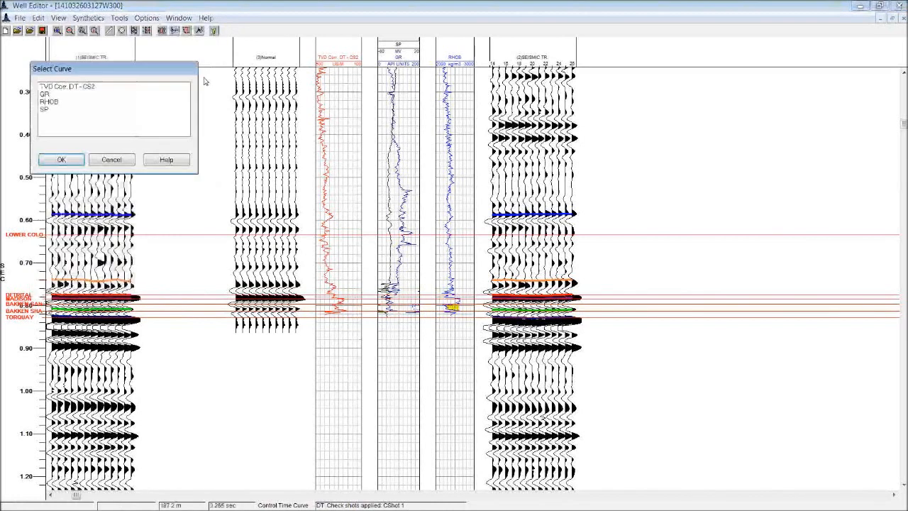
{"action": "left_click", "coordinate": [60, 88]}
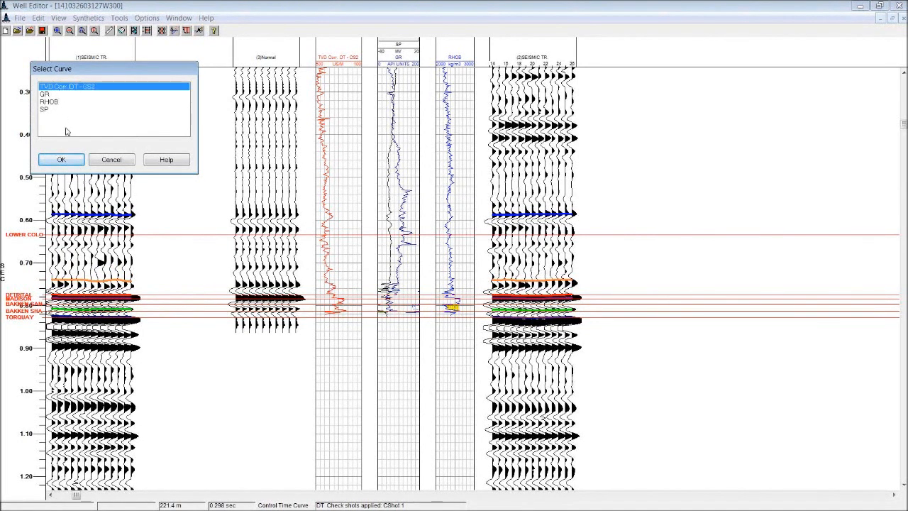
{"action": "left_click", "coordinate": [73, 163]}
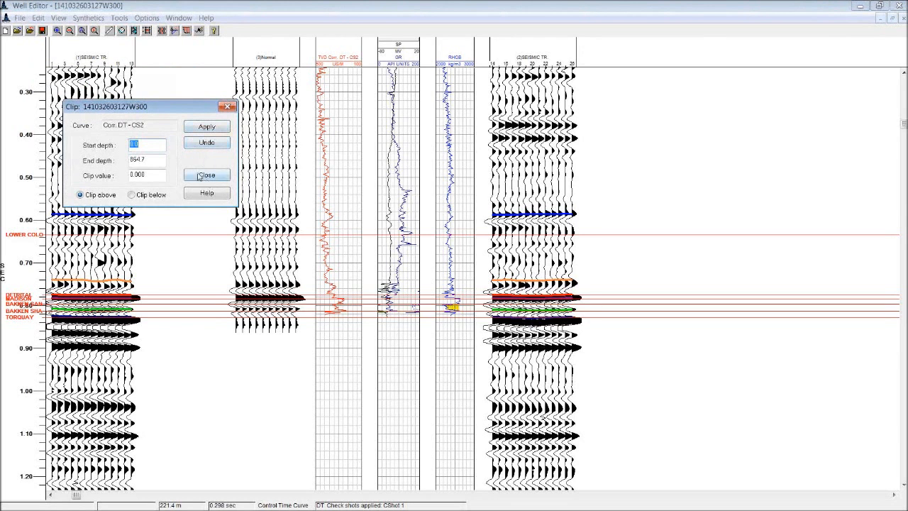
{"action": "left_click", "coordinate": [206, 177]}
Start a Clip edit on the RHOB curve and place its dialog clear of the log tracks
{"action": "left_click", "coordinate": [38, 18]}
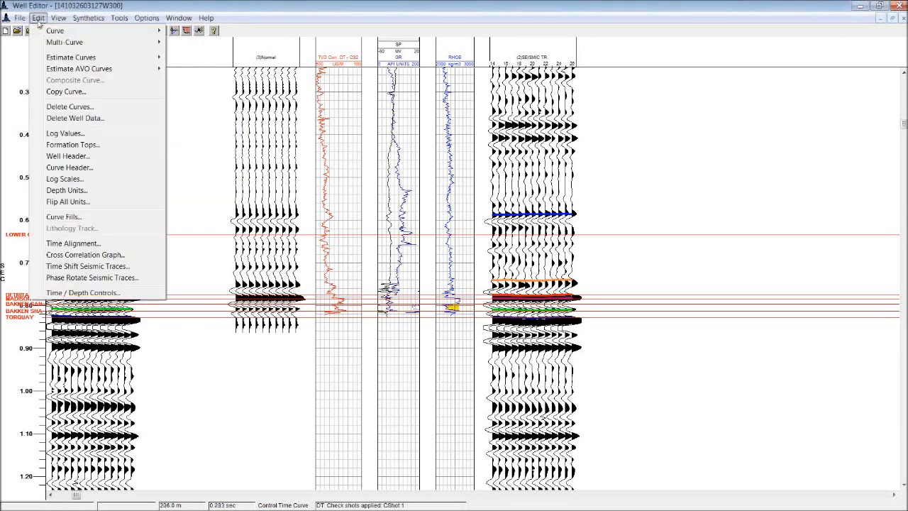
{"action": "mouse_move", "coordinate": [128, 31]}
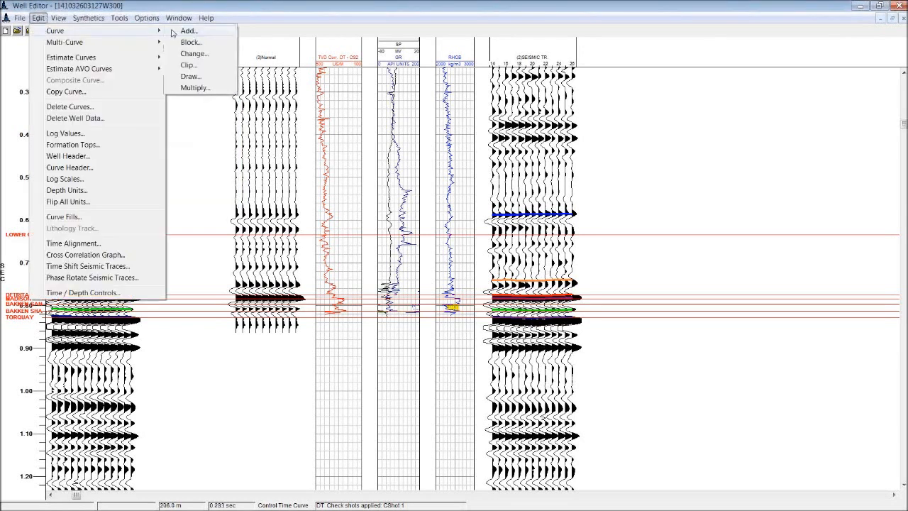
{"action": "left_click", "coordinate": [213, 67]}
{"action": "left_click", "coordinate": [58, 103]}
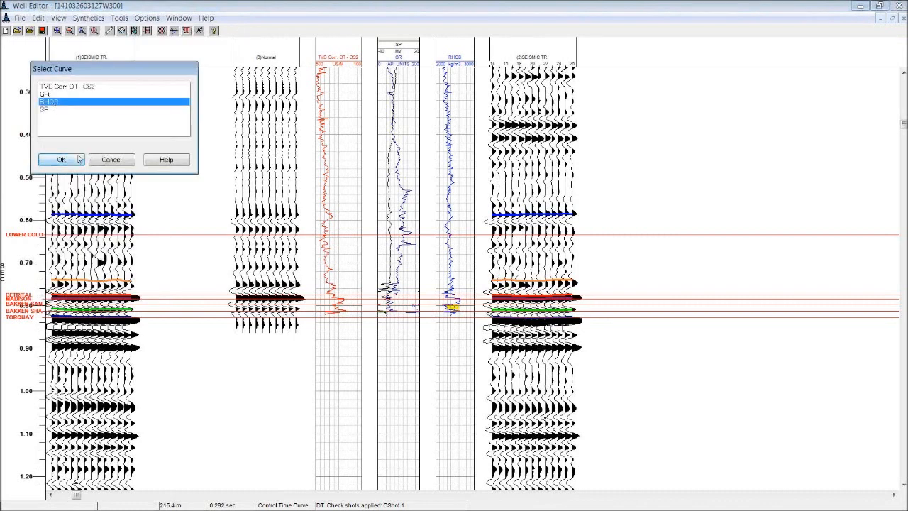
{"action": "left_click", "coordinate": [62, 160]}
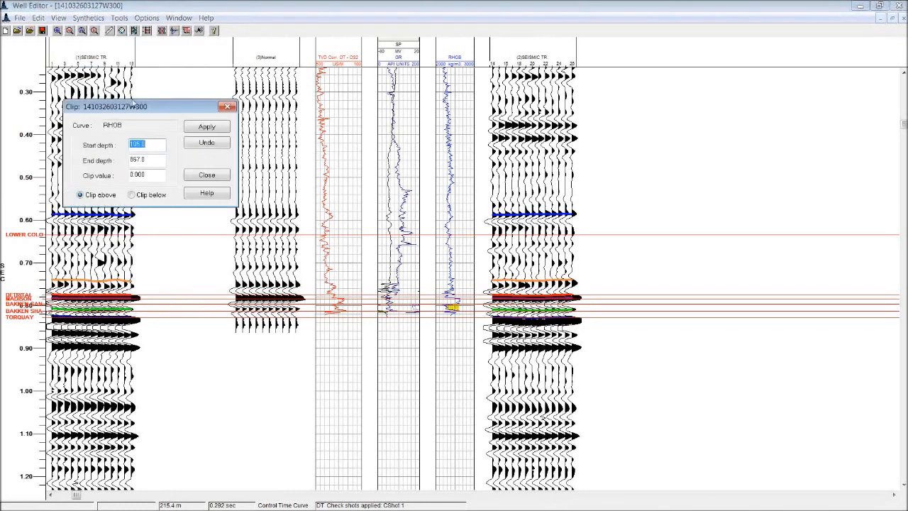
{"action": "left_click_drag", "start_coordinate": [135, 107], "coordinate": [708, 113]}
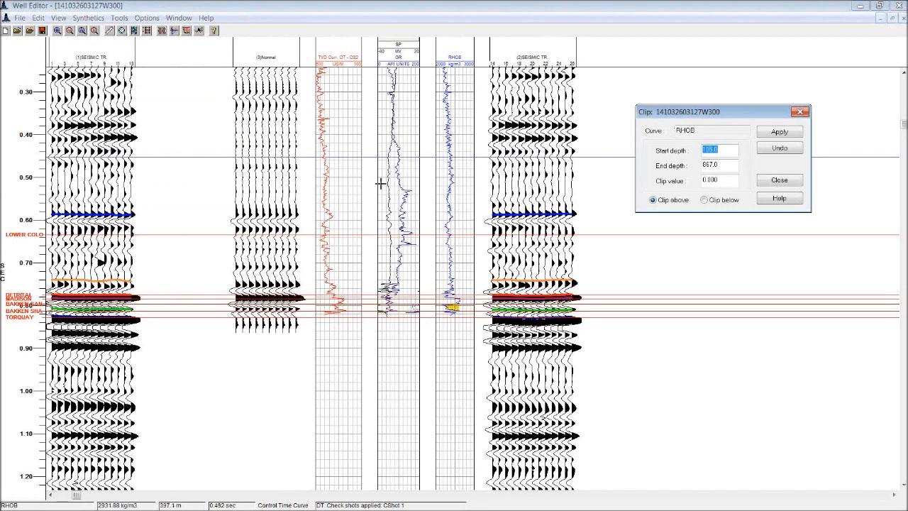
Clip the RHOB curve above 2534.801 kg/m3 between depths 790.9 and 869.8 m
{"action": "left_click", "coordinate": [58, 31]}
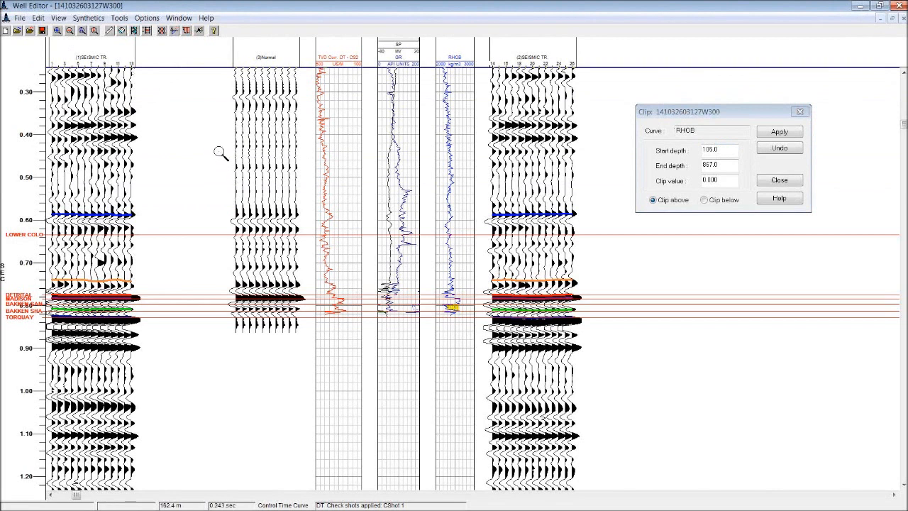
{"action": "left_click_drag", "start_coordinate": [218, 147], "coordinate": [474, 320]}
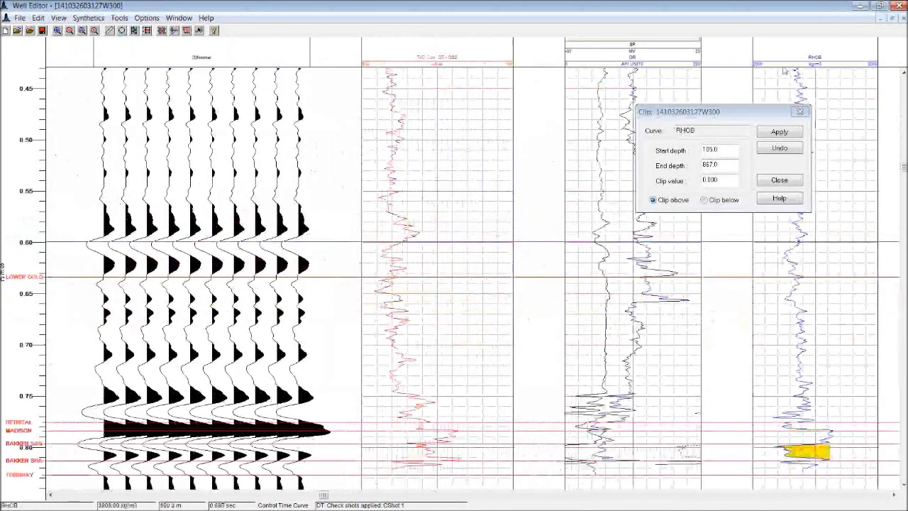
{"action": "left_click", "coordinate": [723, 149]}
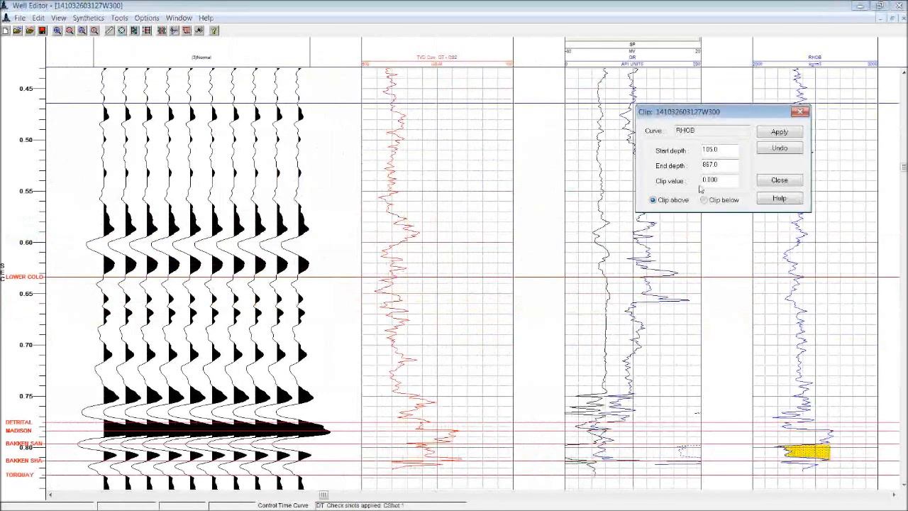
{"action": "left_click", "coordinate": [480, 422]}
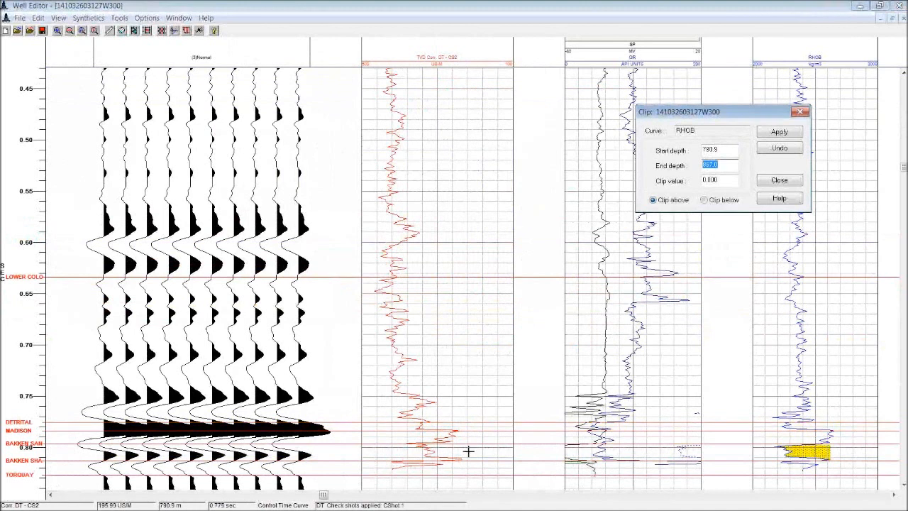
{"action": "left_click", "coordinate": [470, 476]}
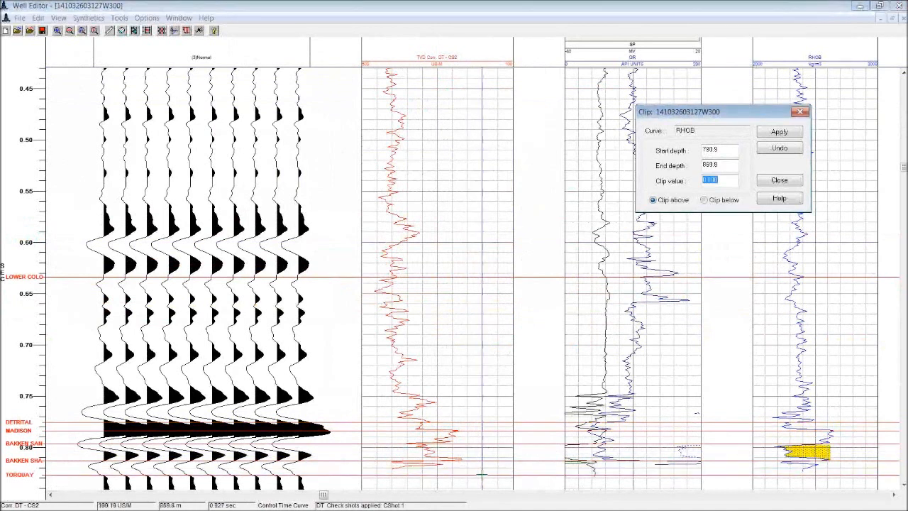
{"action": "left_click", "coordinate": [819, 470]}
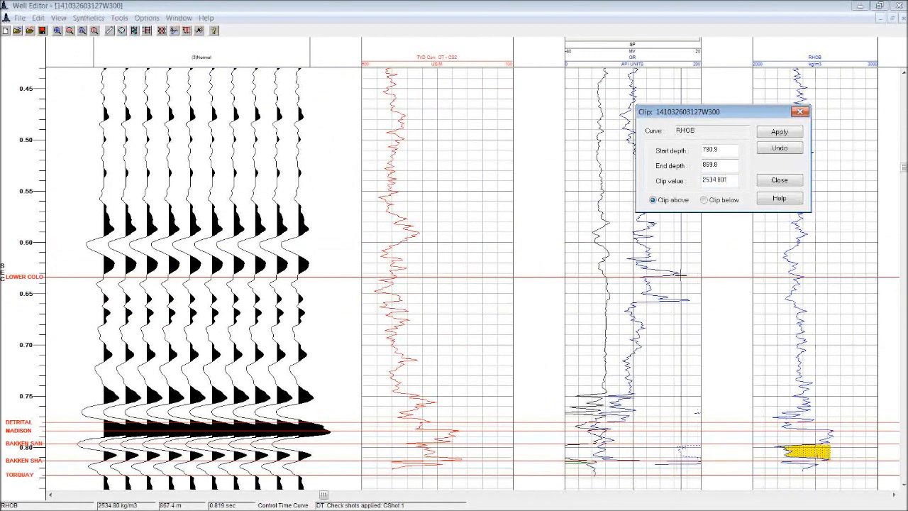
{"action": "left_click", "coordinate": [780, 133]}
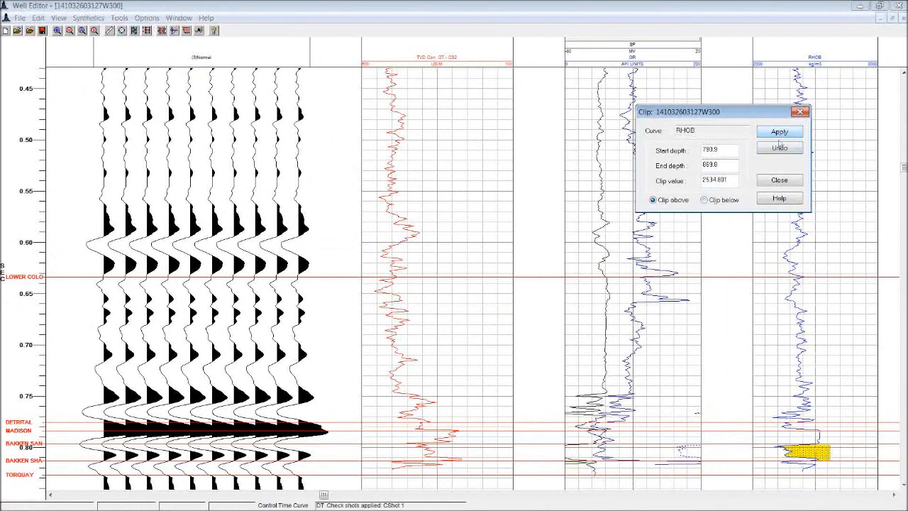
Undo the RHOB clip, apply it once more for comparison, undo it again and close the Clip dialog
{"action": "left_click", "coordinate": [778, 151]}
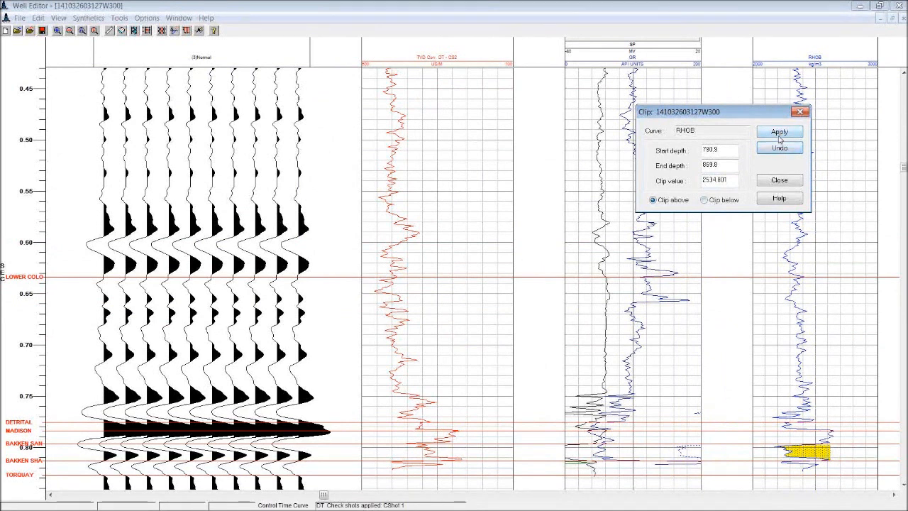
{"action": "left_click", "coordinate": [780, 135]}
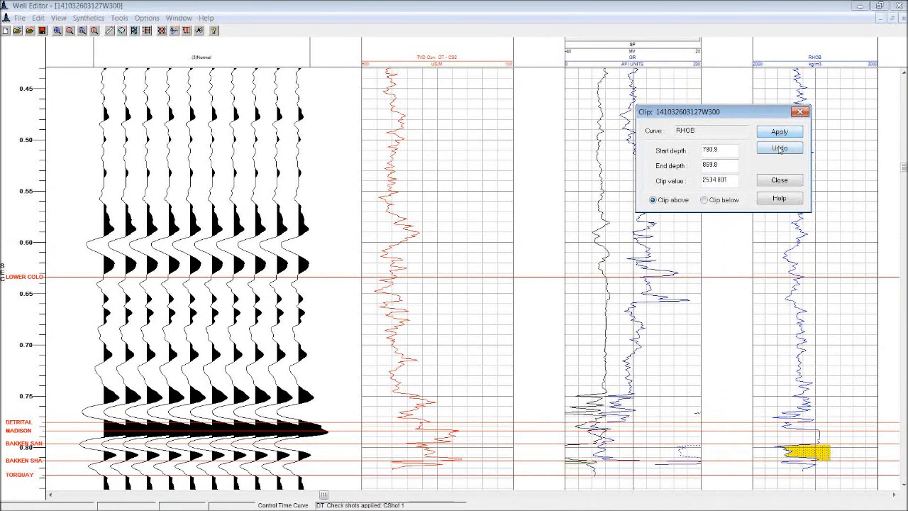
{"action": "left_click", "coordinate": [780, 149]}
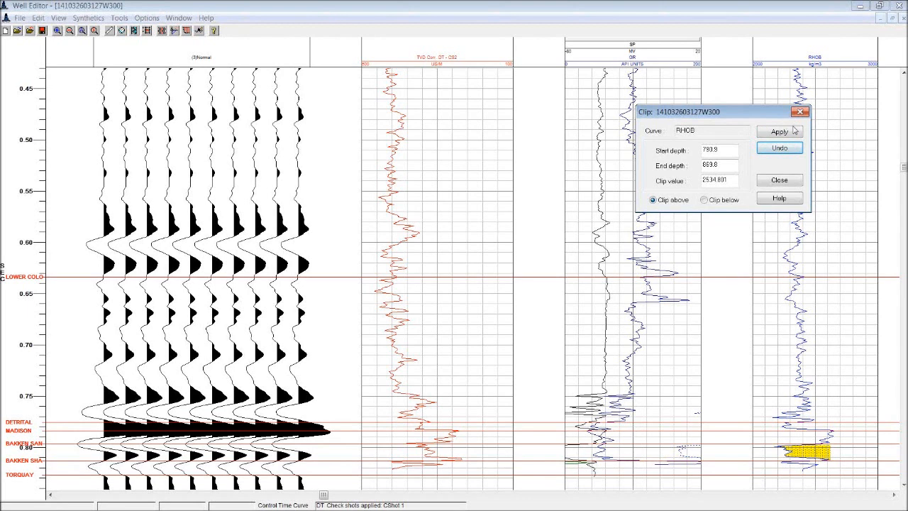
{"action": "left_click", "coordinate": [779, 181]}
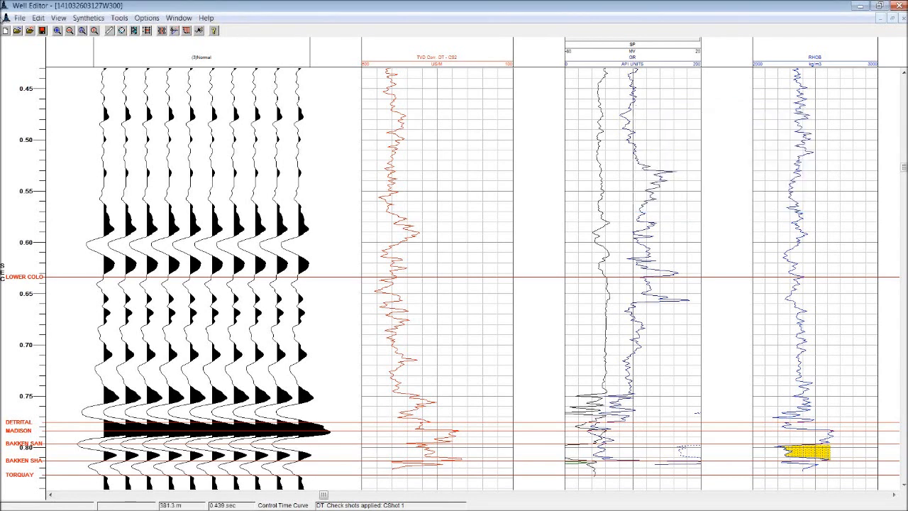
Restore the full display and stop applying the CShot1 check shots to the DT control time curve
{"action": "left_click", "coordinate": [95, 31]}
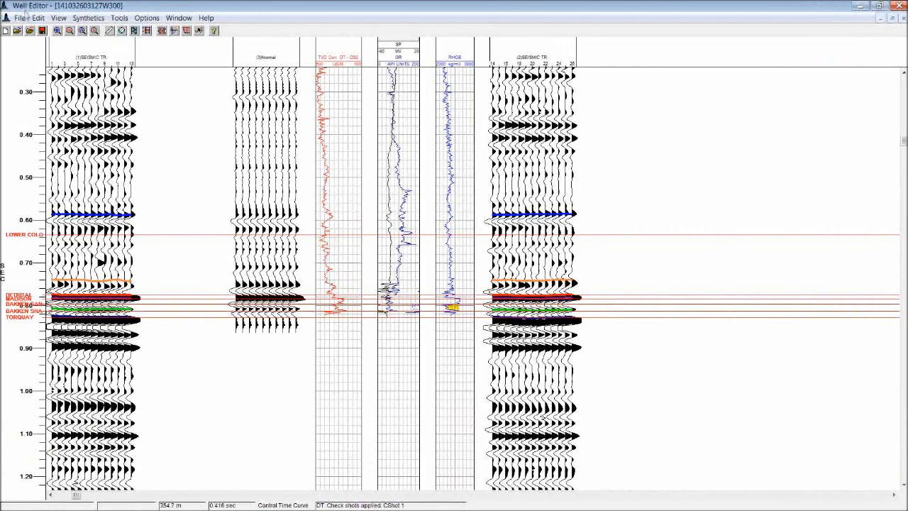
{"action": "left_click", "coordinate": [38, 18]}
{"action": "left_click", "coordinate": [86, 294]}
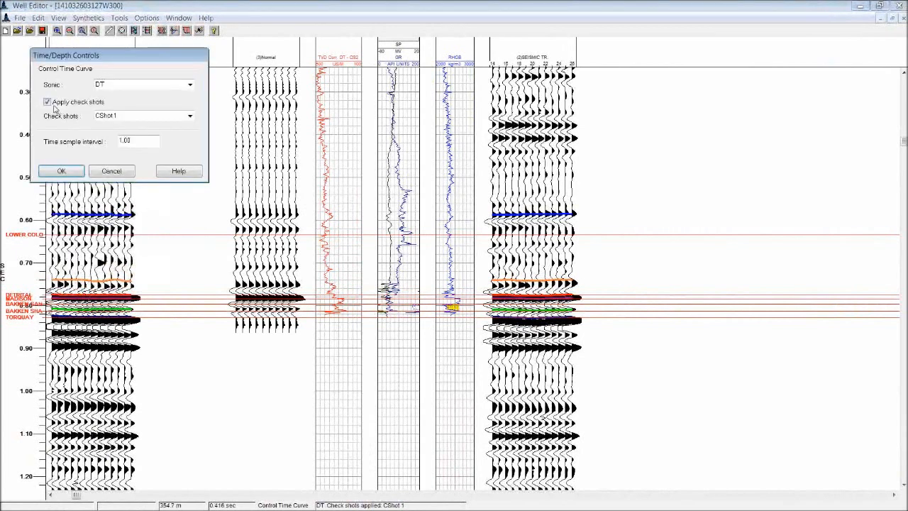
{"action": "left_click", "coordinate": [48, 103]}
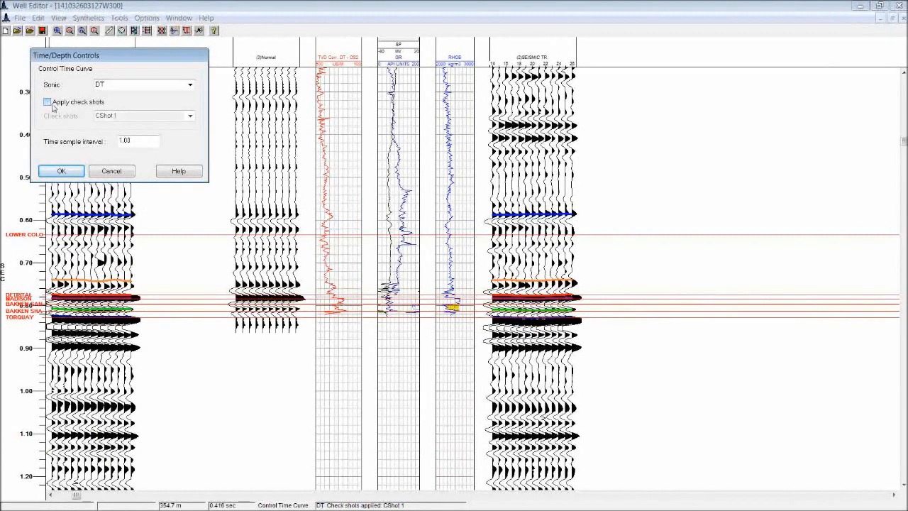
{"action": "left_click", "coordinate": [70, 172]}
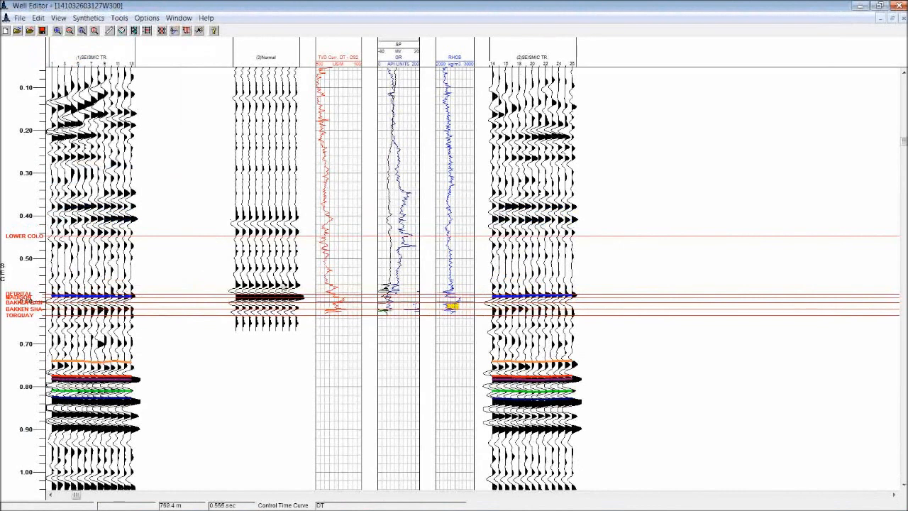
Time-shift the DT control curve by 0.190 s to match the seismic and insert the resulting check-shot curve between the (1)Seismic and (3)Normal tracks
{"action": "left_click", "coordinate": [40, 20]}
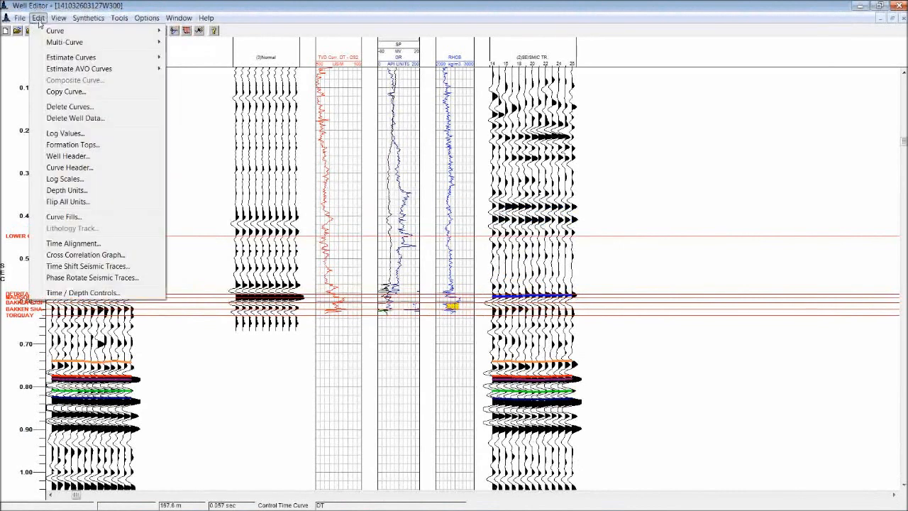
{"action": "left_click", "coordinate": [72, 244]}
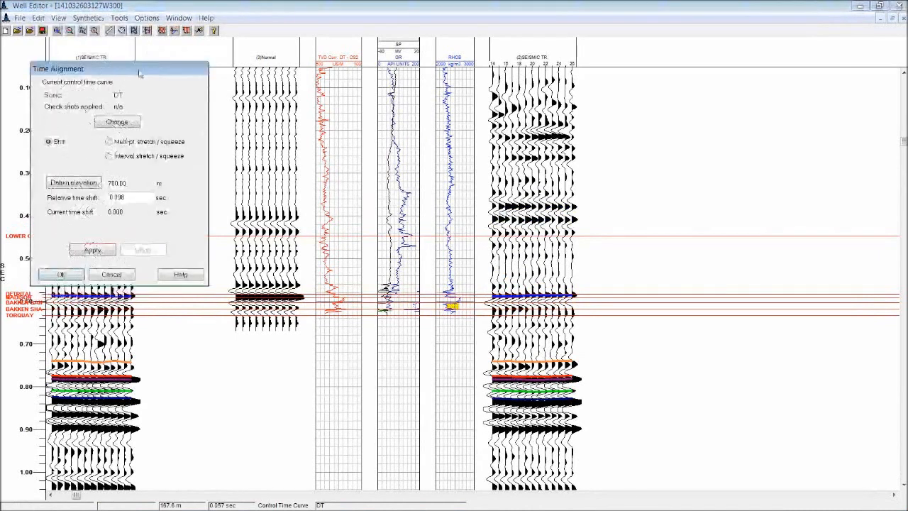
{"action": "left_click_drag", "start_coordinate": [139, 82], "coordinate": [805, 71]}
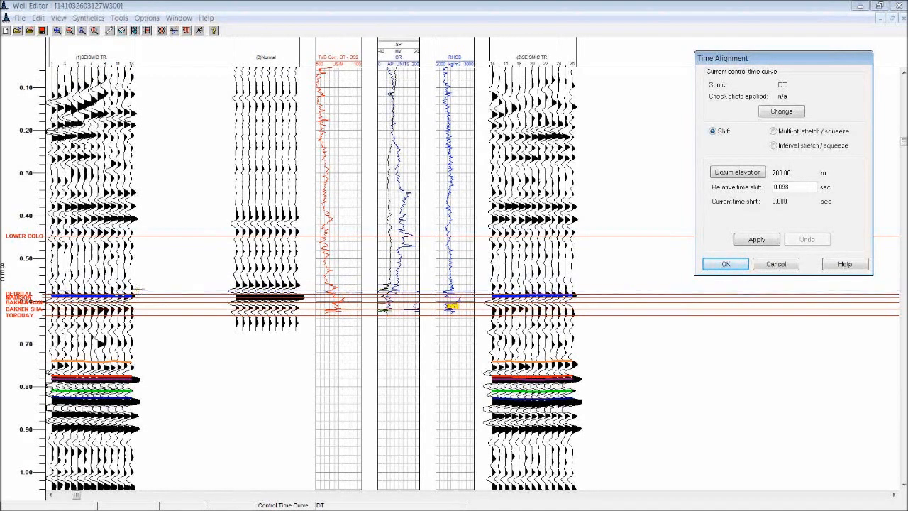
{"action": "left_click", "coordinate": [138, 291]}
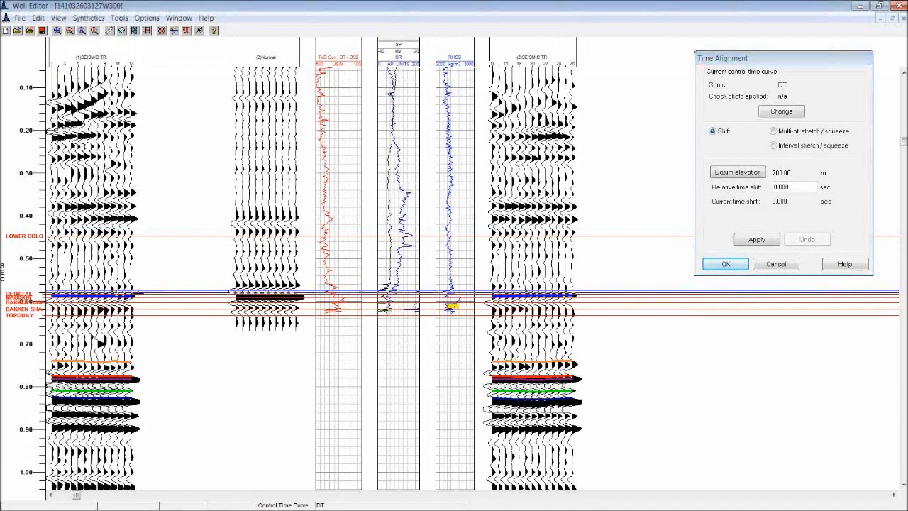
{"action": "left_click_drag", "start_coordinate": [139, 290], "coordinate": [123, 372]}
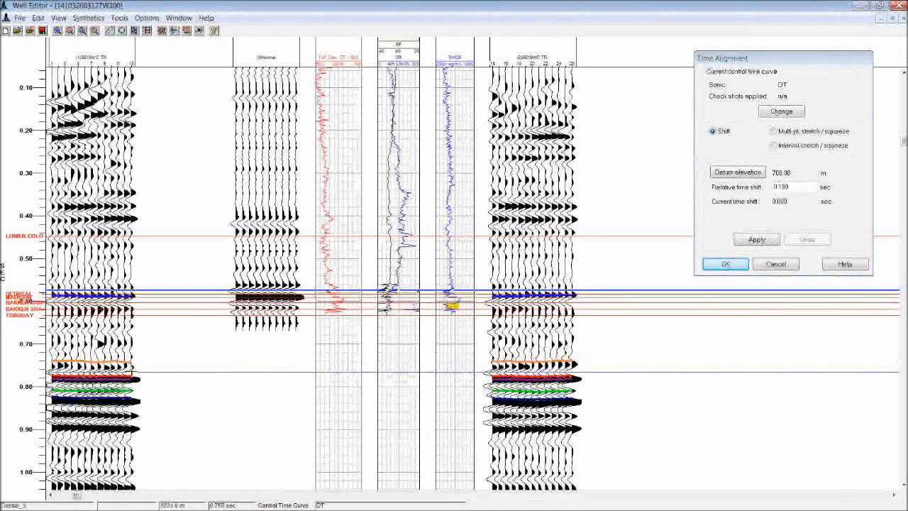
{"action": "left_click", "coordinate": [756, 240]}
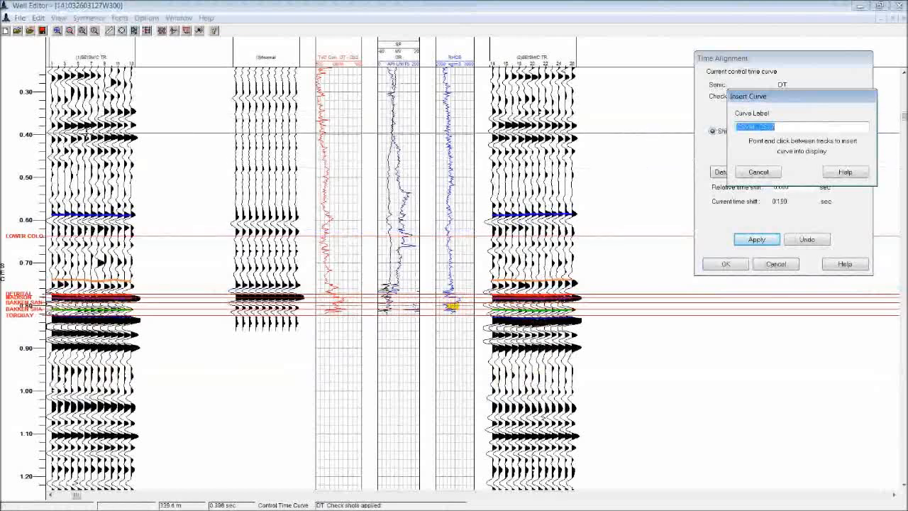
{"action": "left_click", "coordinate": [186, 136]}
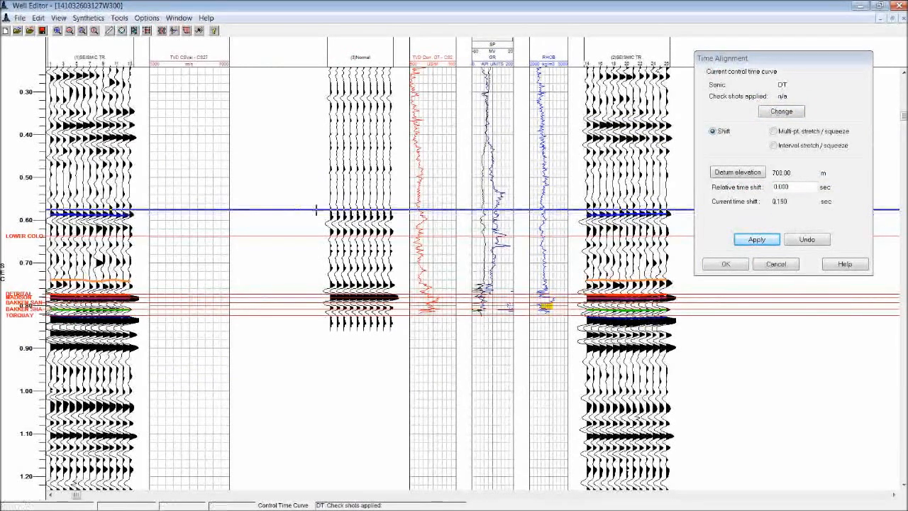
Start a multi-point stretch/squeeze and pair the Detrital time of 0.773 s with the seismic Detrital horizon at about 0.775 s
{"action": "left_click", "coordinate": [773, 131]}
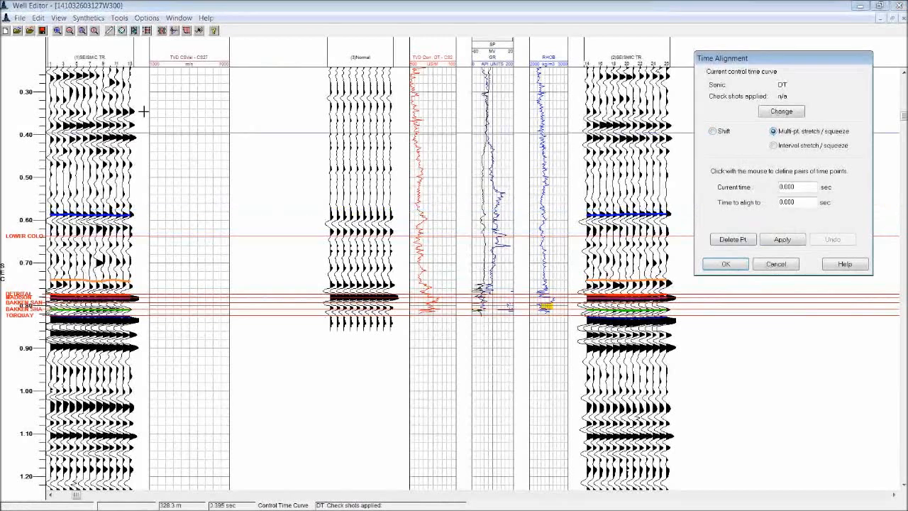
{"action": "left_click", "coordinate": [59, 31]}
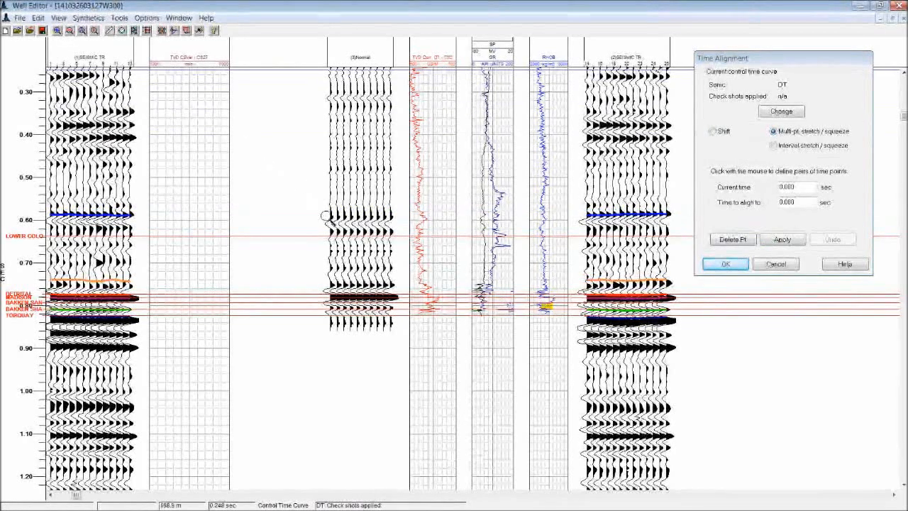
{"action": "left_click_drag", "start_coordinate": [319, 231], "coordinate": [679, 348]}
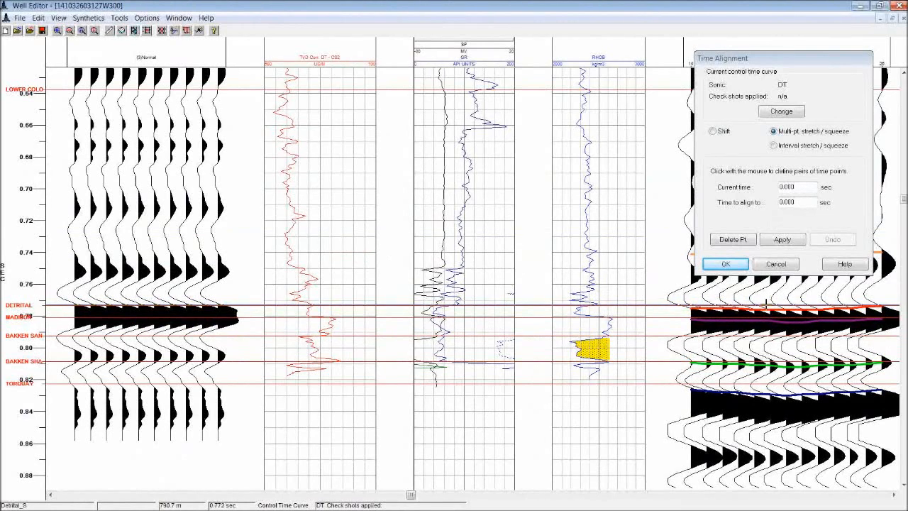
{"action": "left_click_drag", "start_coordinate": [768, 59], "coordinate": [441, 282]}
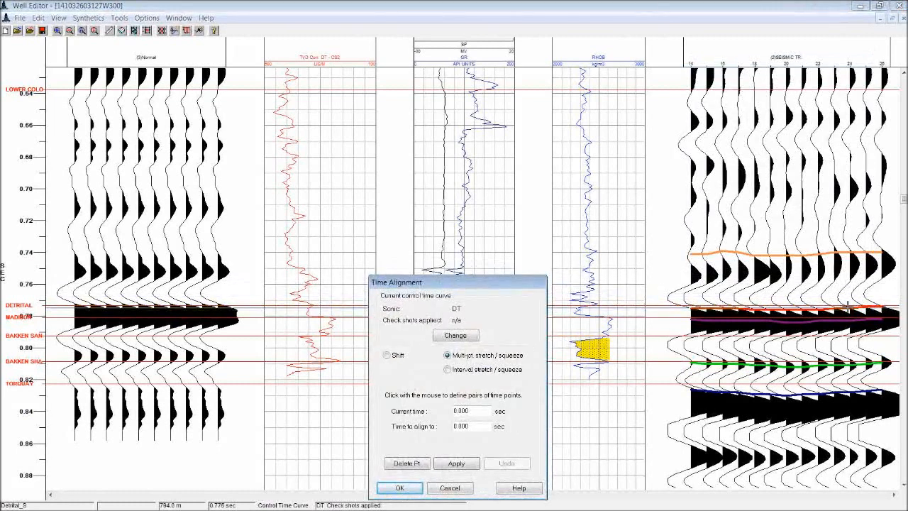
{"action": "left_click", "coordinate": [848, 305]}
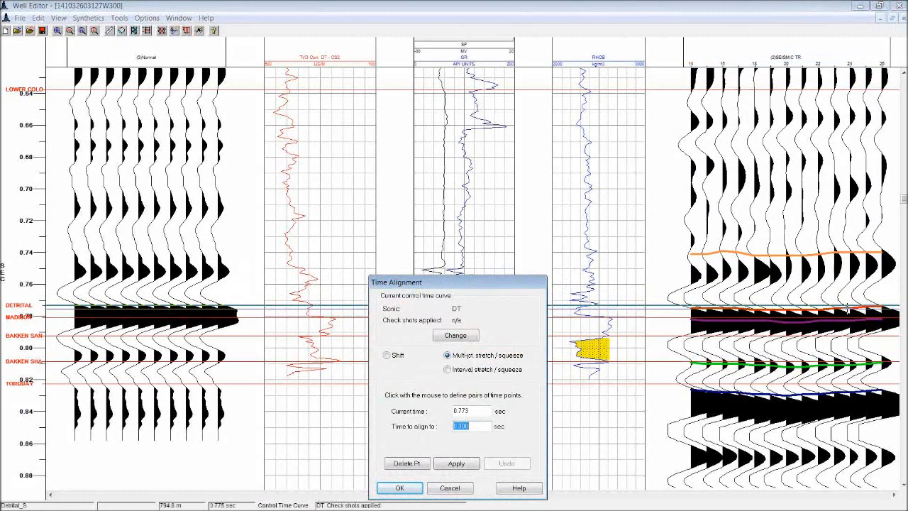
{"action": "left_click", "coordinate": [848, 309]}
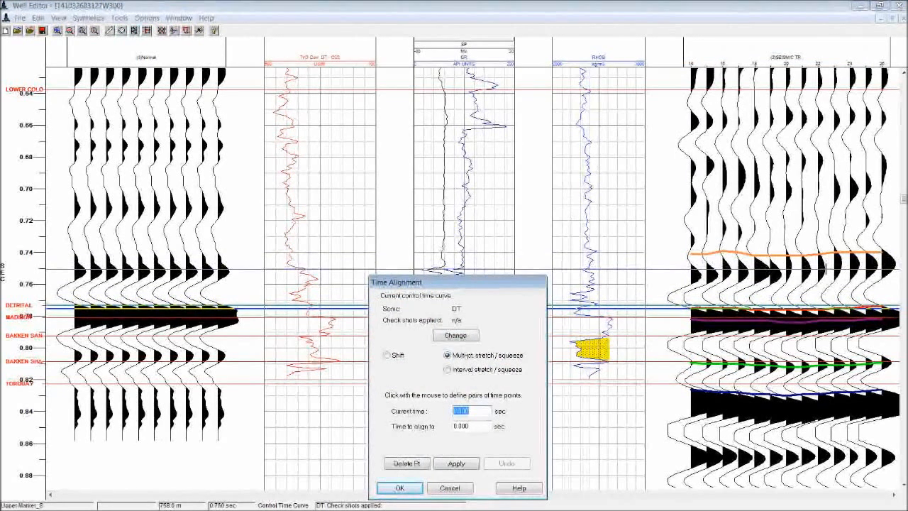
Try to add further stretch/squeeze points at 0.752 s and 0.773 s, cancelling the attempted switch to Shift mode
{"action": "left_click", "coordinate": [826, 270]}
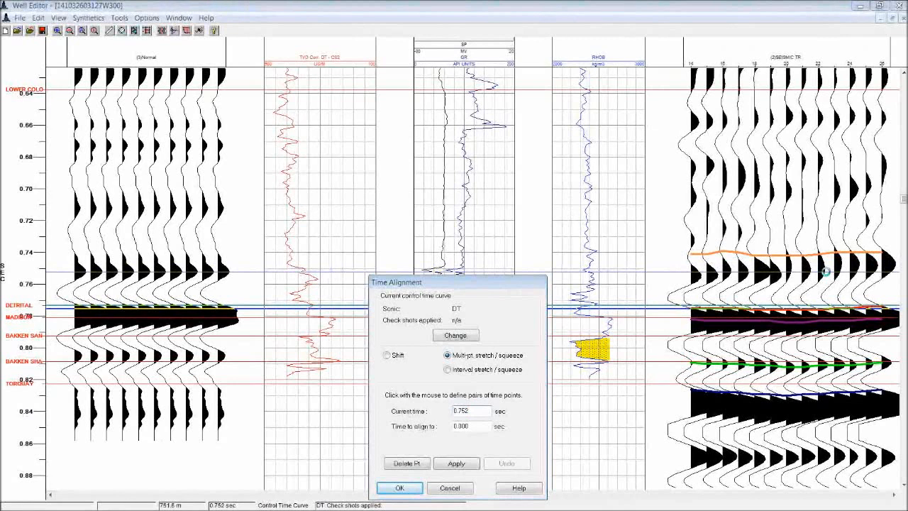
{"action": "left_click", "coordinate": [539, 300]}
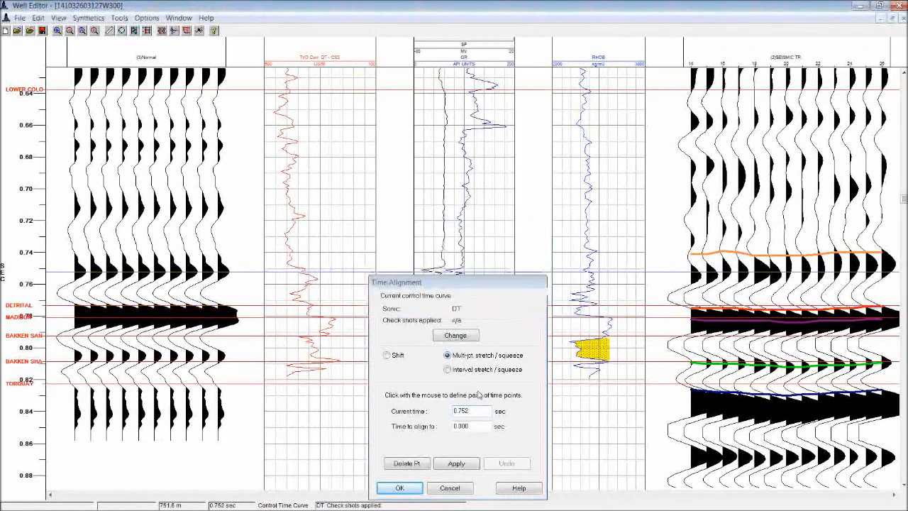
{"action": "left_click", "coordinate": [738, 256]}
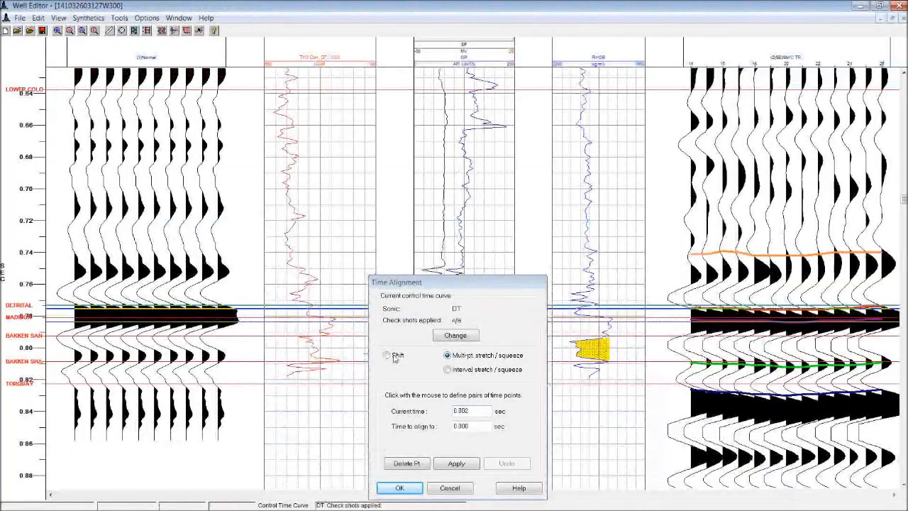
{"action": "left_click", "coordinate": [387, 356]}
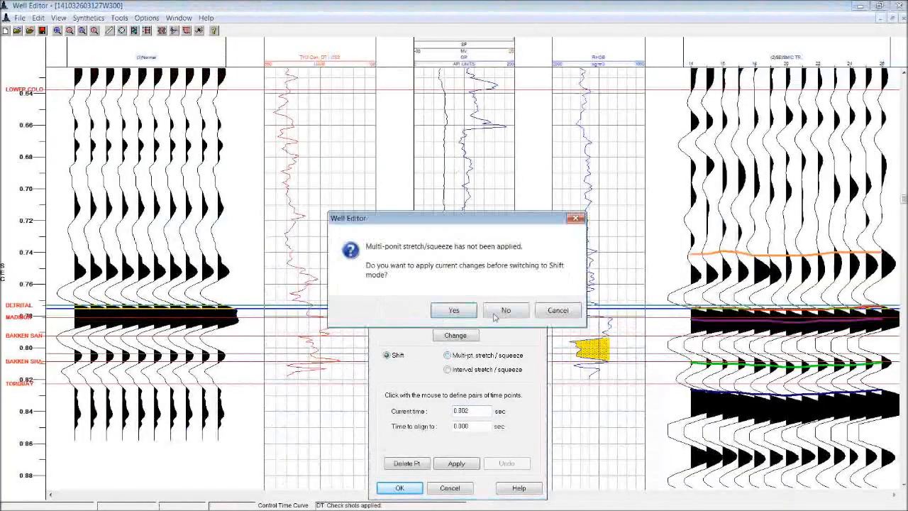
{"action": "left_click", "coordinate": [547, 313]}
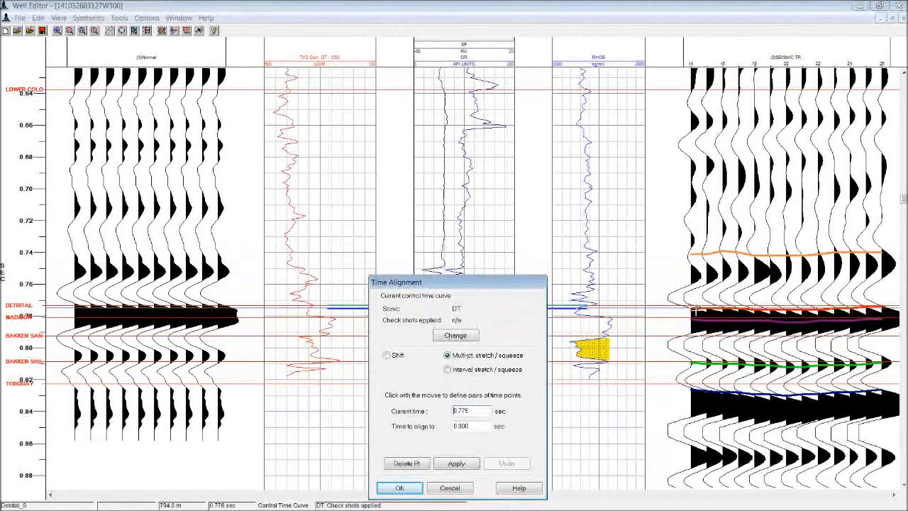
{"action": "left_click", "coordinate": [698, 305]}
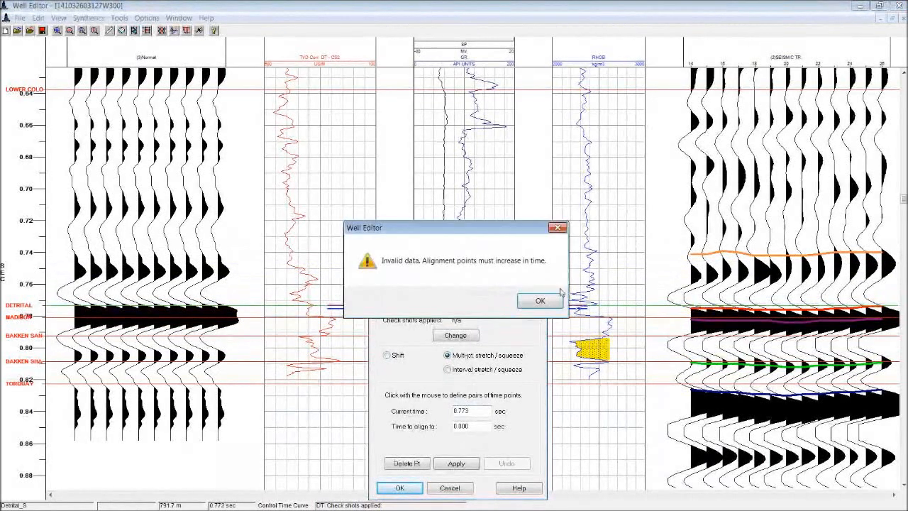
{"action": "left_click", "coordinate": [541, 302]}
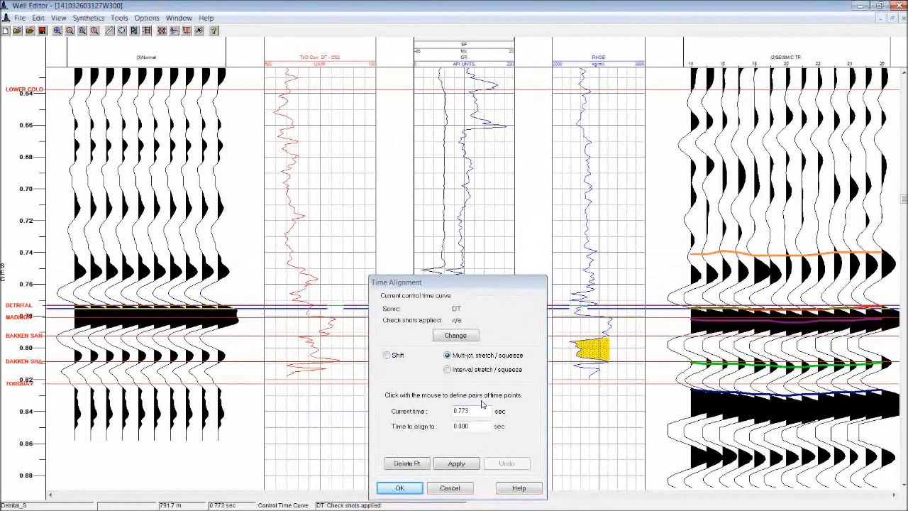
Discard the unfinished stretch/squeeze and restart time alignment of the DT control curve in multi-point stretch/squeeze mode
{"action": "left_click_drag", "start_coordinate": [474, 412], "coordinate": [430, 410]}
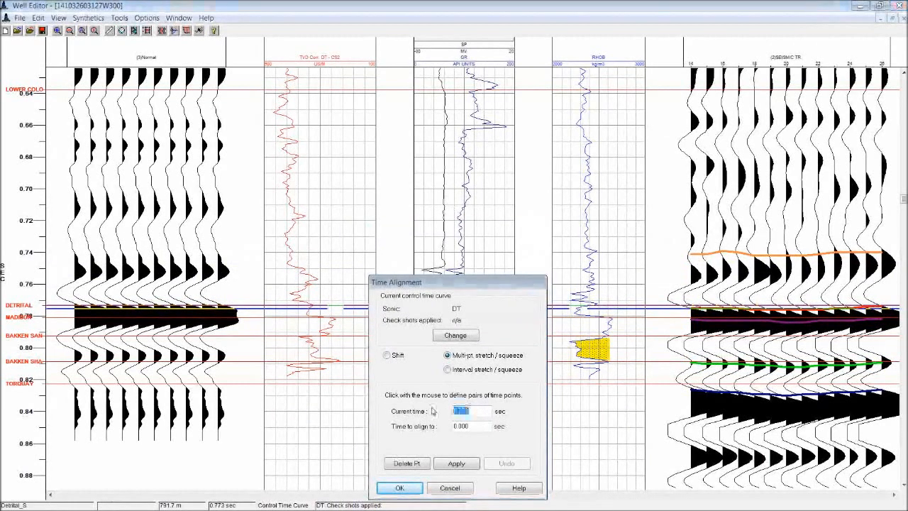
{"action": "key", "text": "Return"}
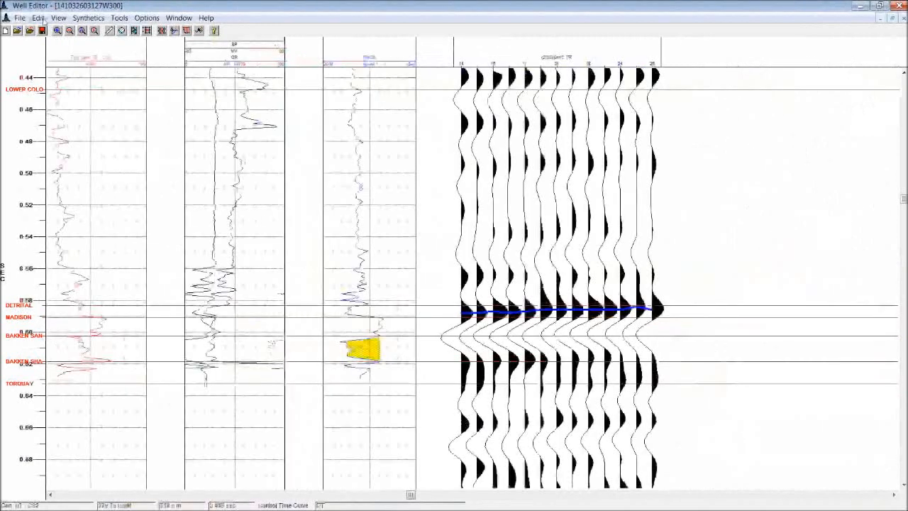
{"action": "left_click", "coordinate": [38, 18]}
{"action": "left_click", "coordinate": [71, 243]}
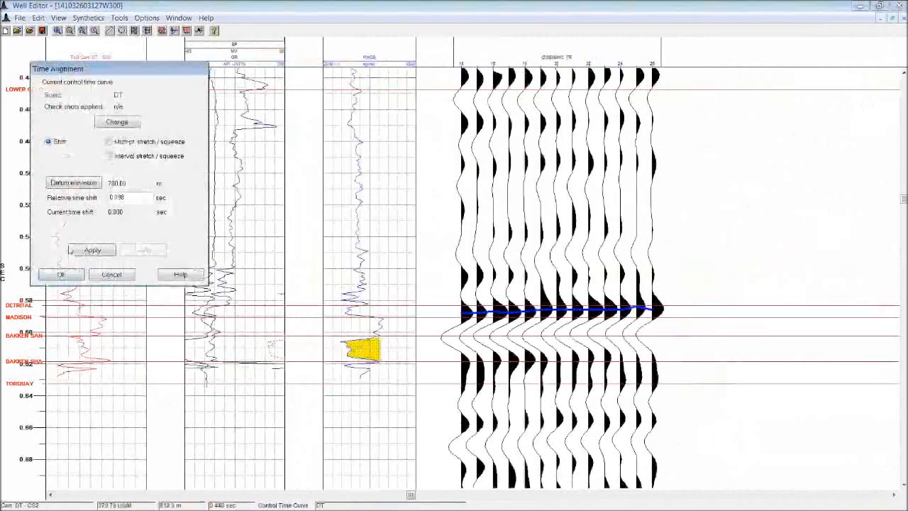
{"action": "left_click", "coordinate": [110, 142]}
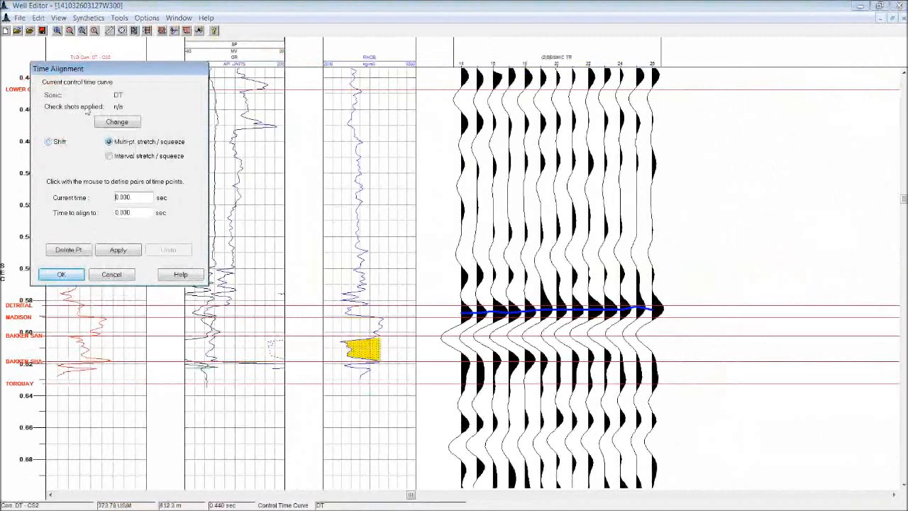
{"action": "left_click_drag", "start_coordinate": [97, 73], "coordinate": [737, 96]}
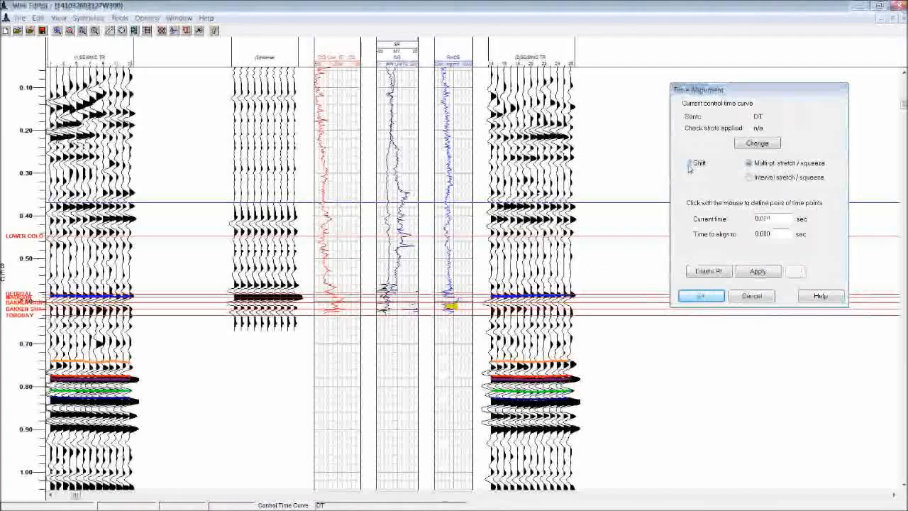
Switch the time alignment to Shift mode and apply a relative time shift of 0.190 s
{"action": "left_click", "coordinate": [688, 163]}
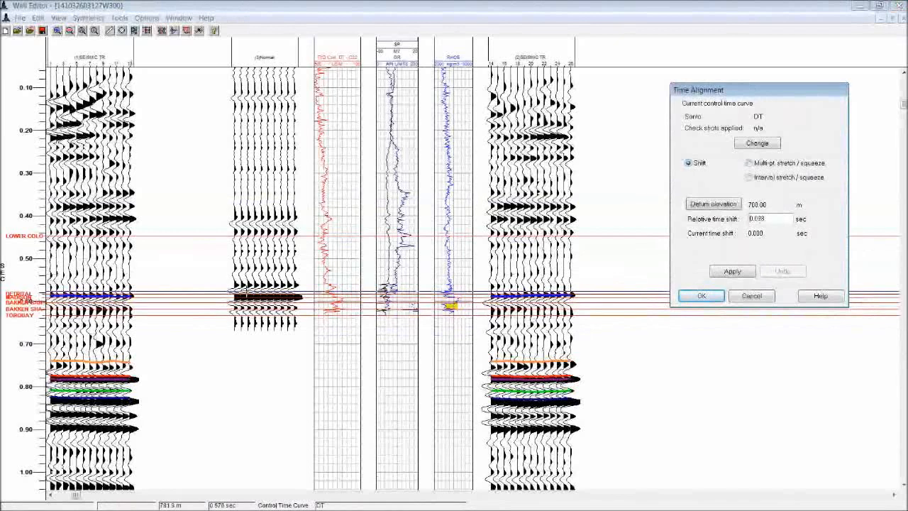
{"action": "left_click_drag", "start_coordinate": [247, 291], "coordinate": [244, 372]}
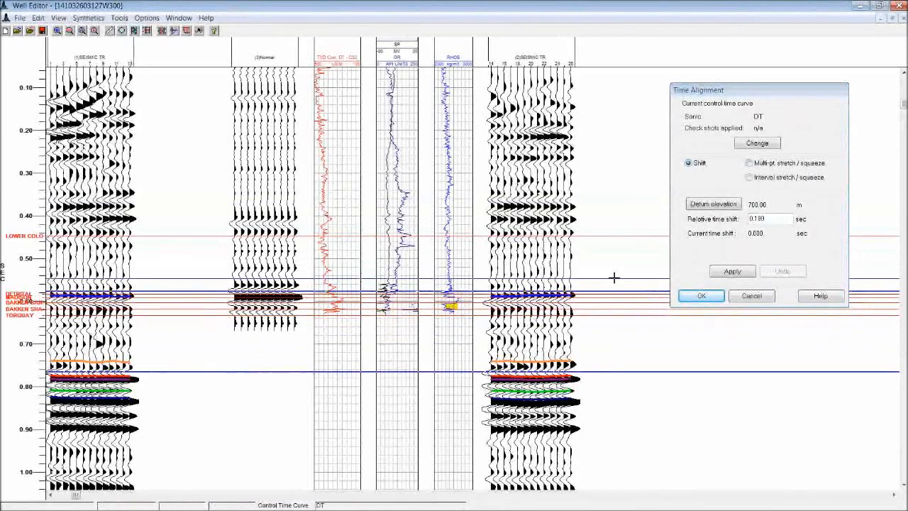
{"action": "left_click", "coordinate": [733, 276]}
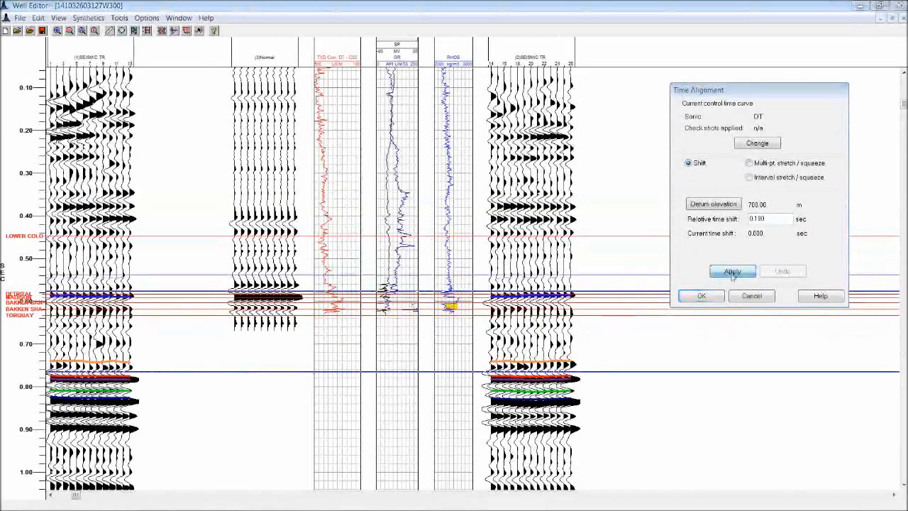
{"action": "key", "text": "Return"}
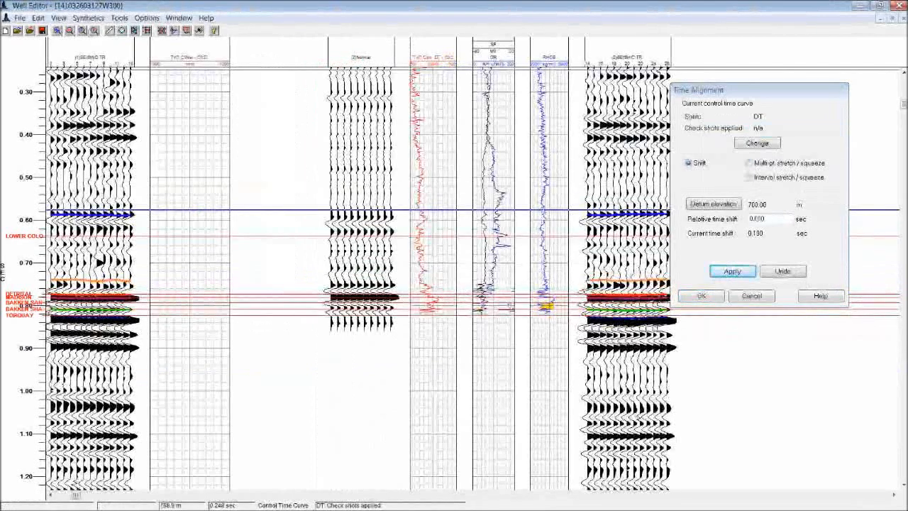
Try an interval stretch/squeeze from 105.0 m to 864.7 m with a 0.02 % time stretch, and cancel the time alignment
{"action": "left_click", "coordinate": [82, 31]}
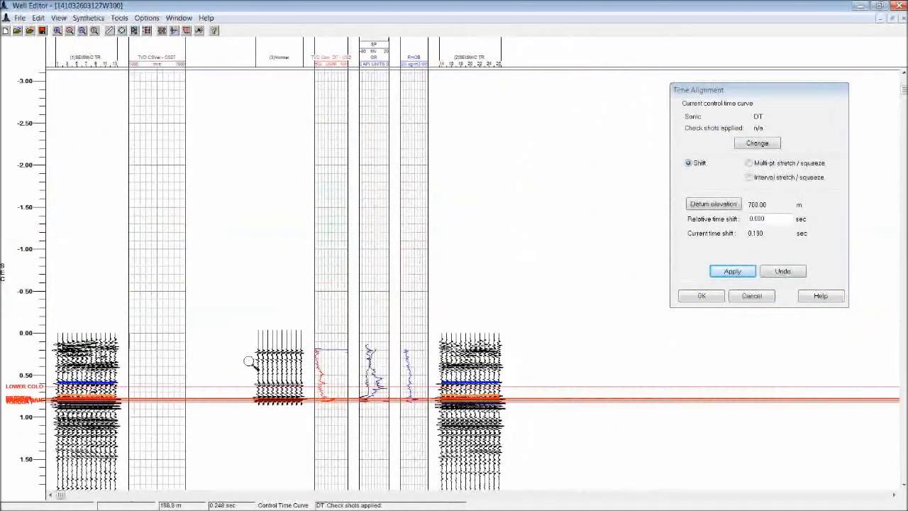
{"action": "left_click_drag", "start_coordinate": [253, 360], "coordinate": [512, 425]}
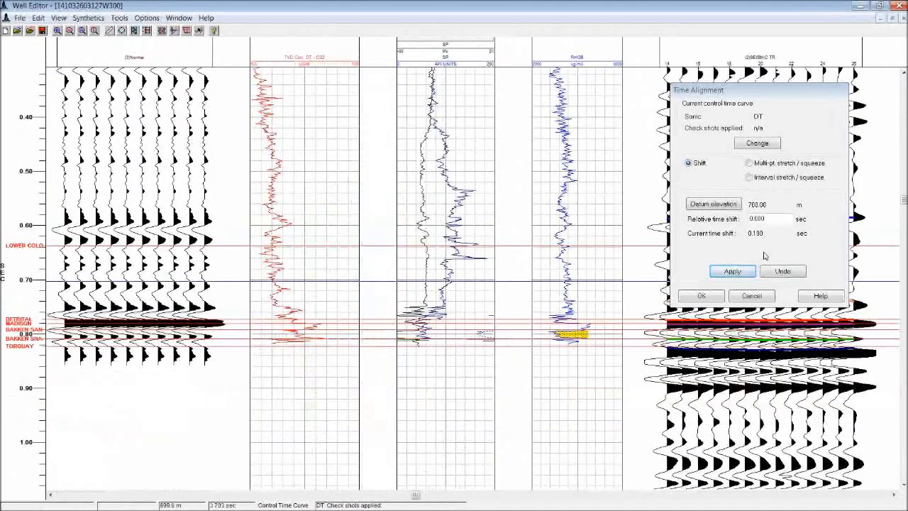
{"action": "left_click", "coordinate": [751, 178]}
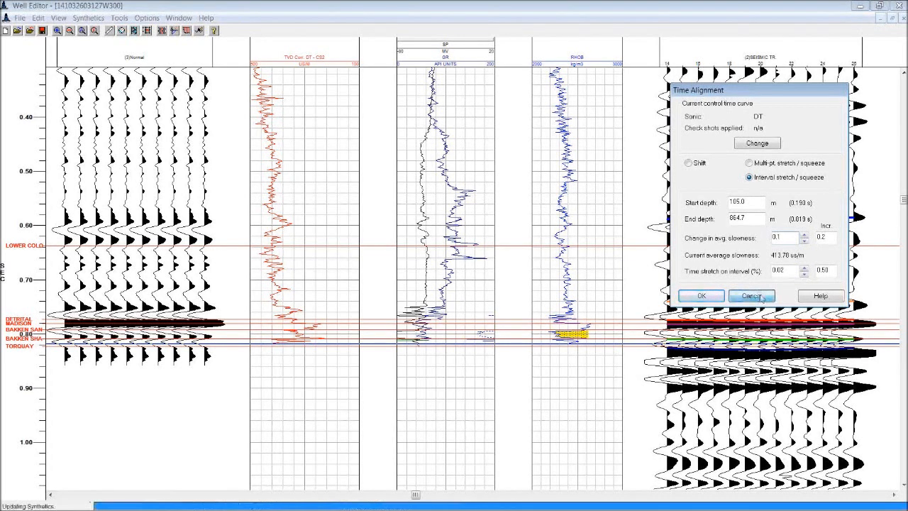
{"action": "left_click", "coordinate": [752, 296]}
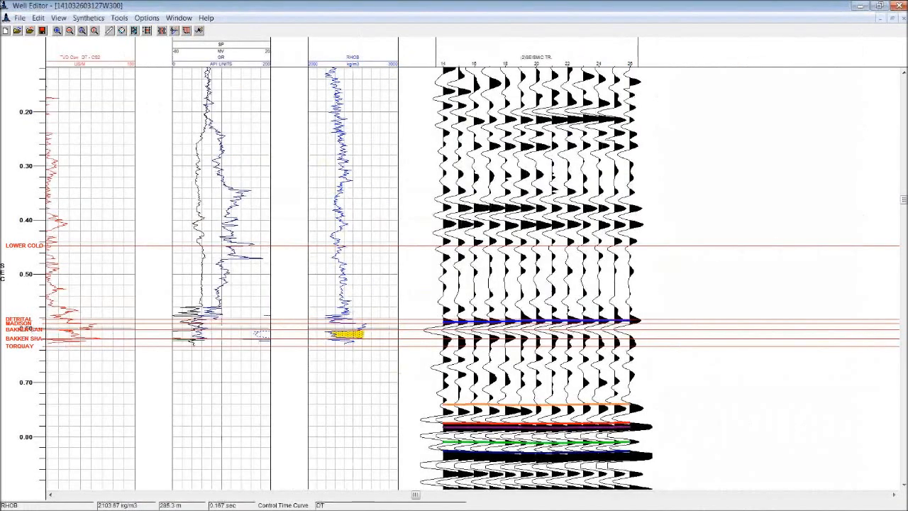
Apply the Cshot_IL130 check shots to the DT control time curve in the time/depth controls
{"action": "left_click", "coordinate": [38, 18]}
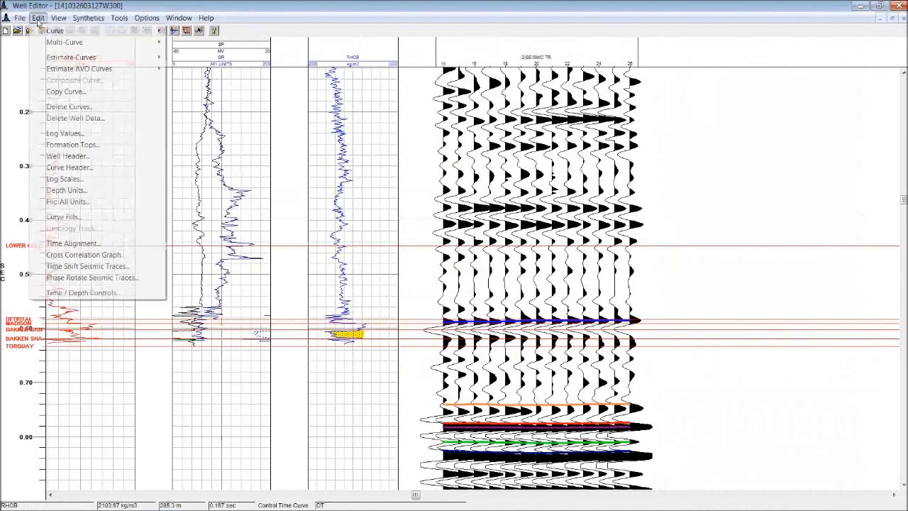
{"action": "left_click", "coordinate": [78, 293]}
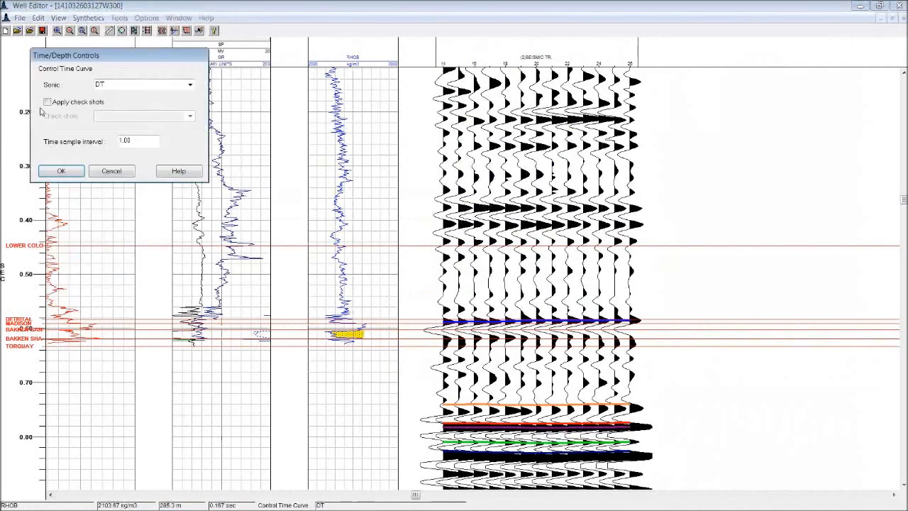
{"action": "left_click", "coordinate": [47, 101]}
{"action": "left_click", "coordinate": [190, 116]}
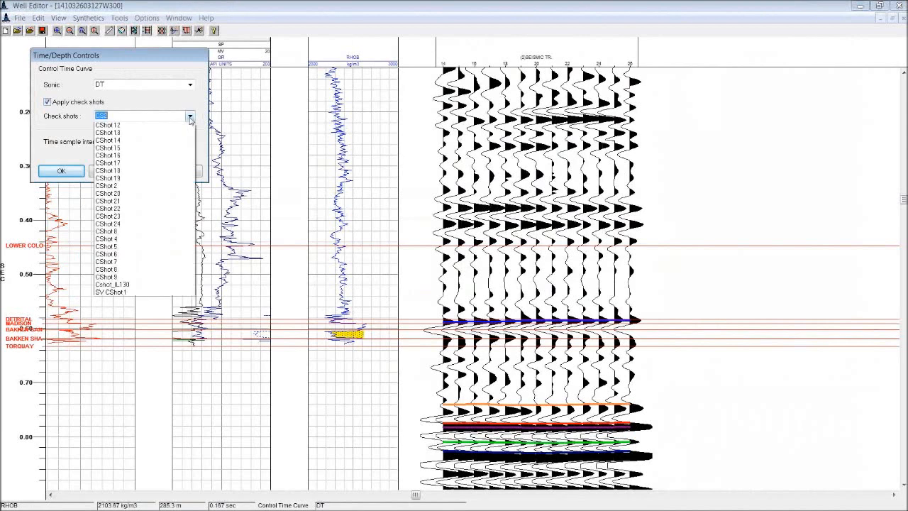
{"action": "left_click", "coordinate": [117, 315]}
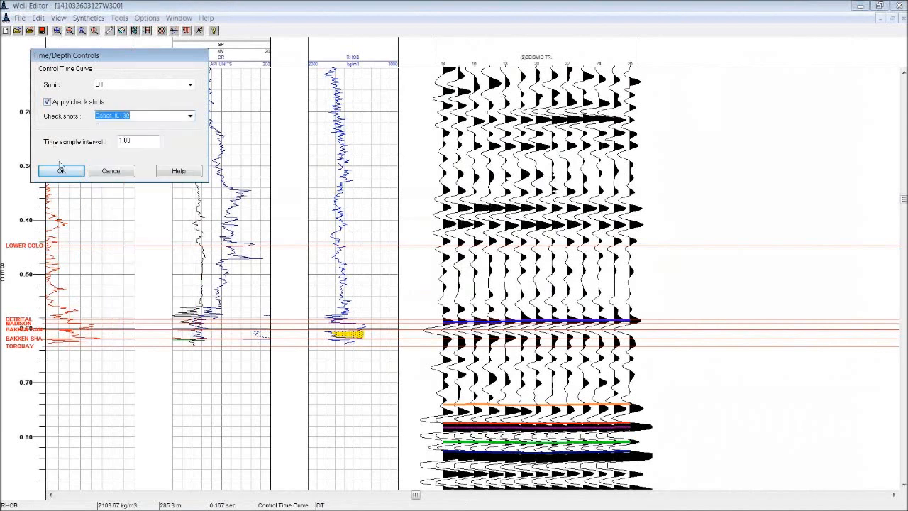
{"action": "left_click", "coordinate": [61, 171]}
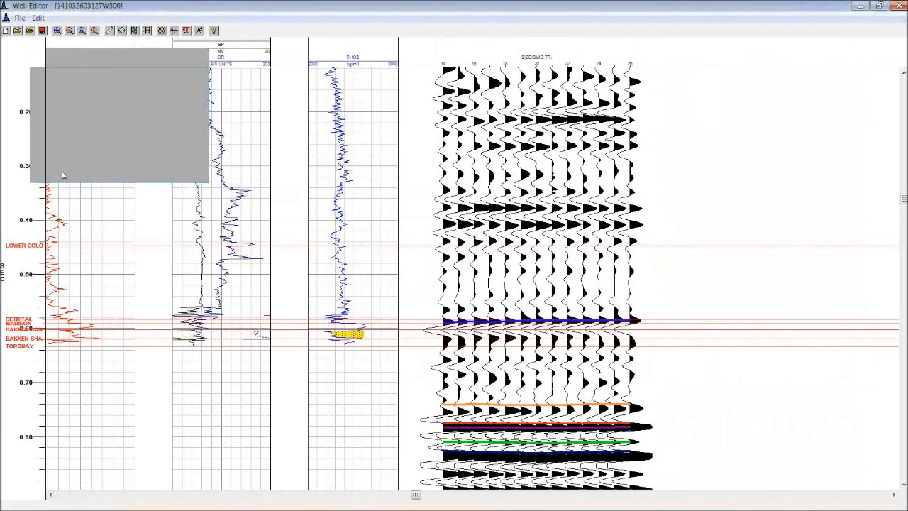
Open the Check Shot Editor and load the CShot 10 check shots to examine their drift and velocities
{"action": "left_click", "coordinate": [117, 18]}
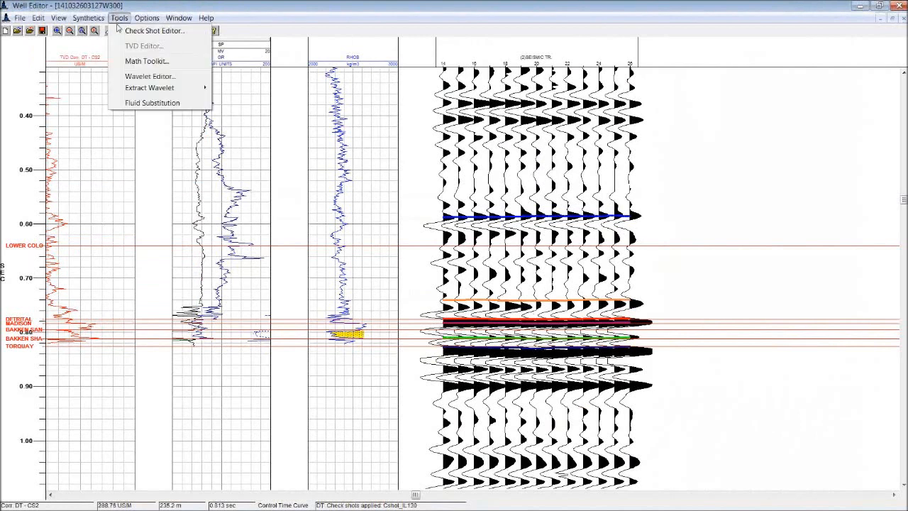
{"action": "left_click", "coordinate": [142, 31]}
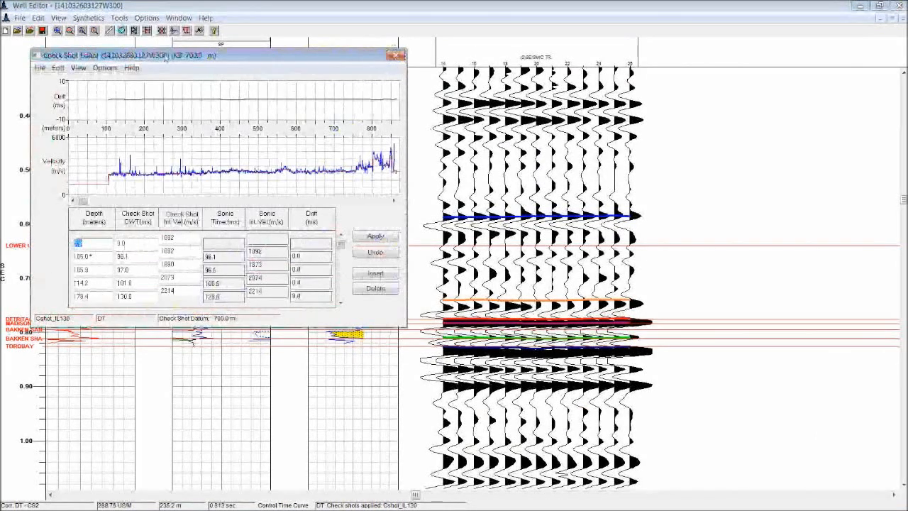
{"action": "left_click_drag", "start_coordinate": [165, 57], "coordinate": [264, 50]}
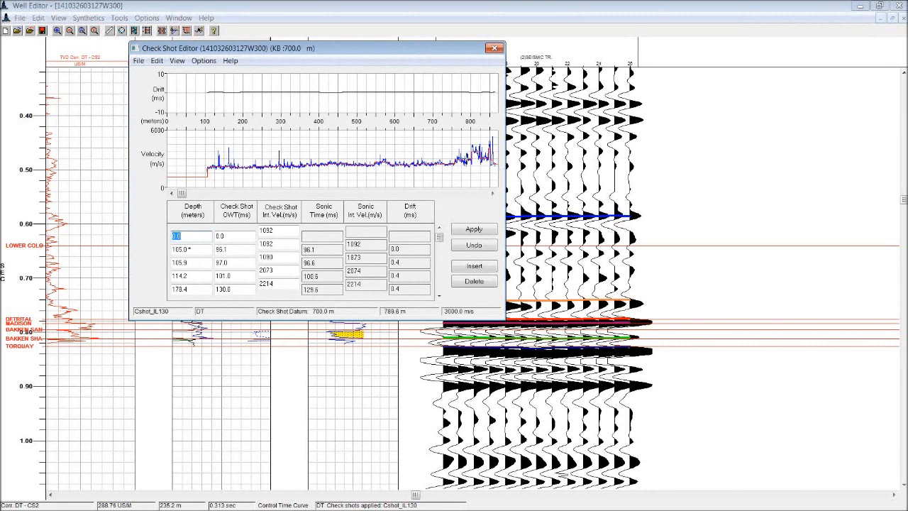
{"action": "left_click", "coordinate": [140, 63]}
{"action": "left_click", "coordinate": [155, 85]}
{"action": "left_click", "coordinate": [252, 130]}
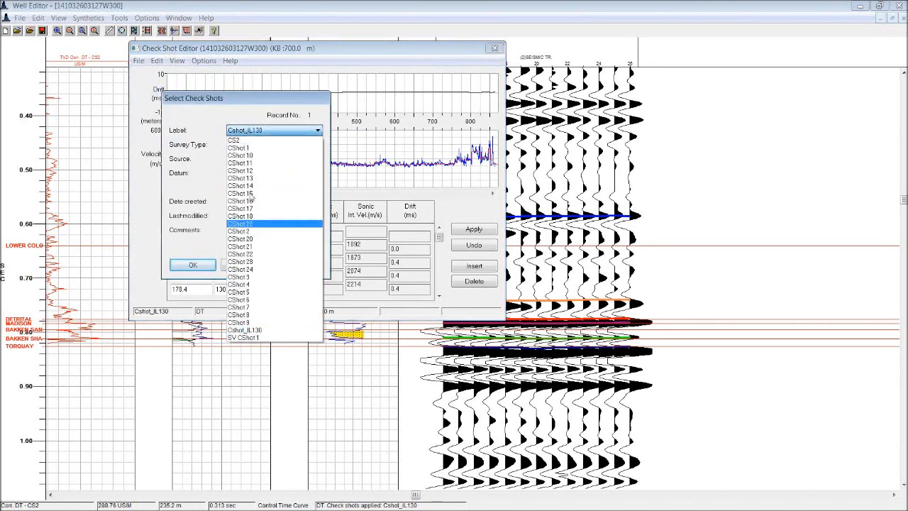
{"action": "left_click", "coordinate": [255, 155]}
{"action": "left_click", "coordinate": [212, 269]}
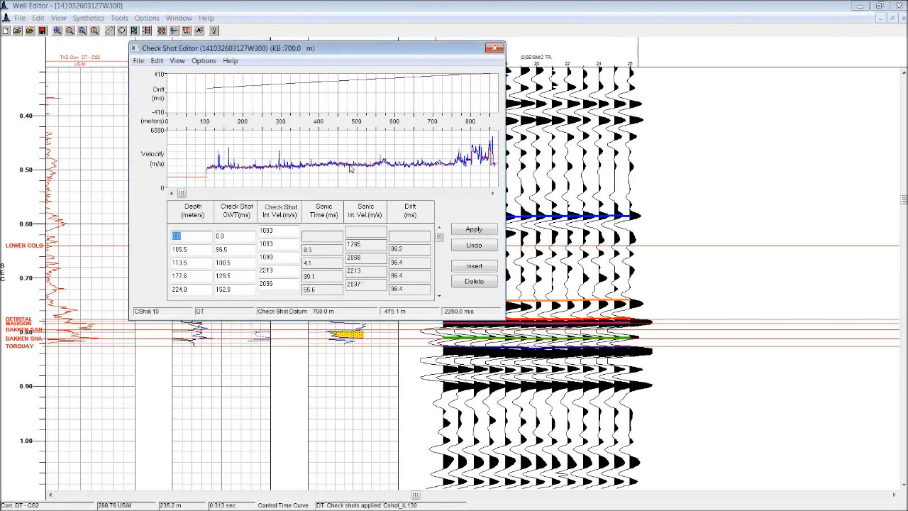
Review the correction methods for applying CShot 10 to the sonic, and close the Check Shot Editor without applying them
{"action": "left_click", "coordinate": [277, 270]}
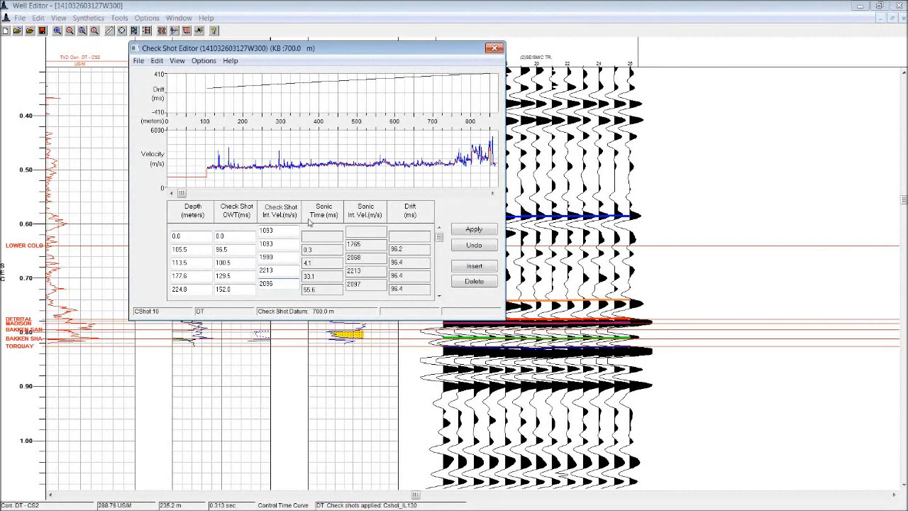
{"action": "left_click", "coordinate": [474, 229]}
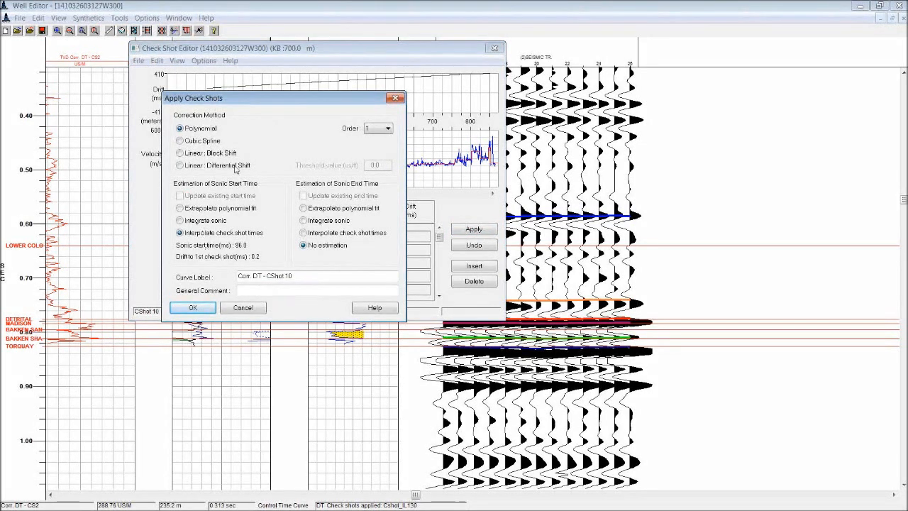
{"action": "left_click", "coordinate": [395, 98]}
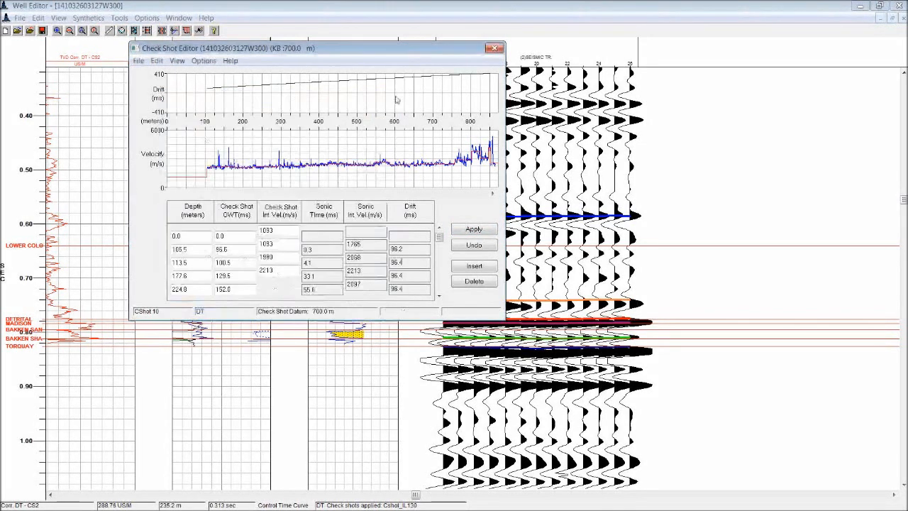
{"action": "left_click", "coordinate": [495, 48]}
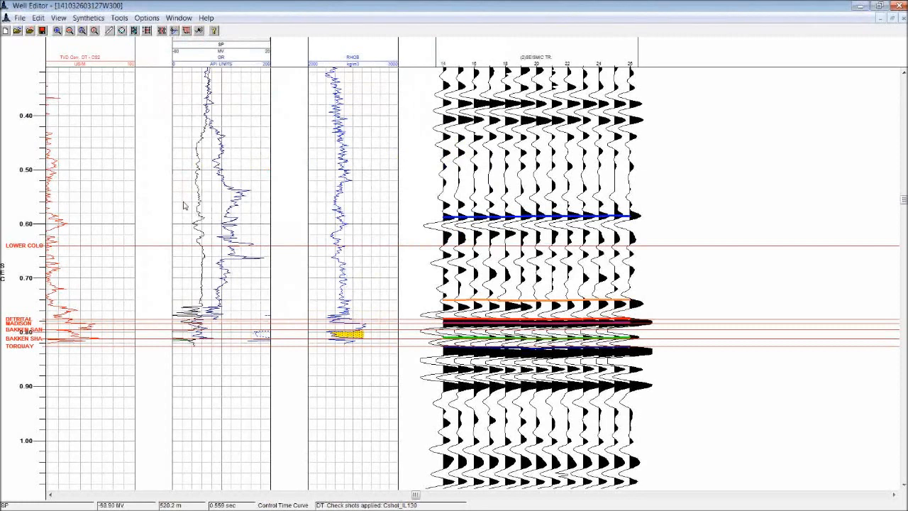
Cross-correlate the (2)Normal synthetic with (1)SEISMIC TR. from 0.762 to 0.819 s, test a phase rotation of 10, and cancel the graph
{"action": "left_click", "coordinate": [38, 18]}
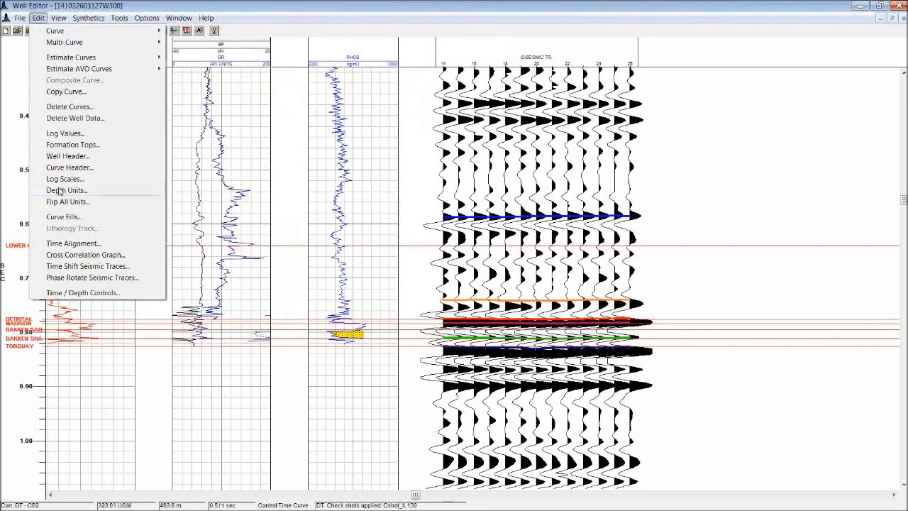
{"action": "left_click", "coordinate": [71, 257]}
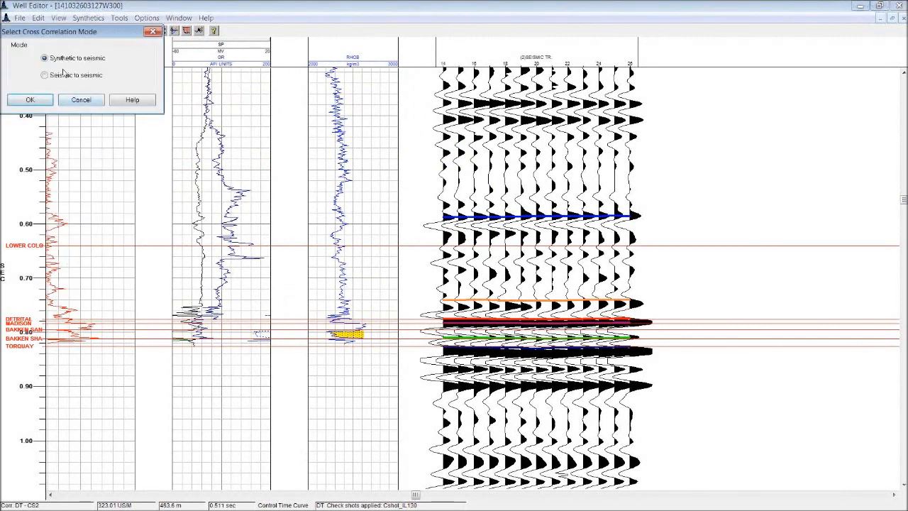
{"action": "left_click", "coordinate": [44, 101]}
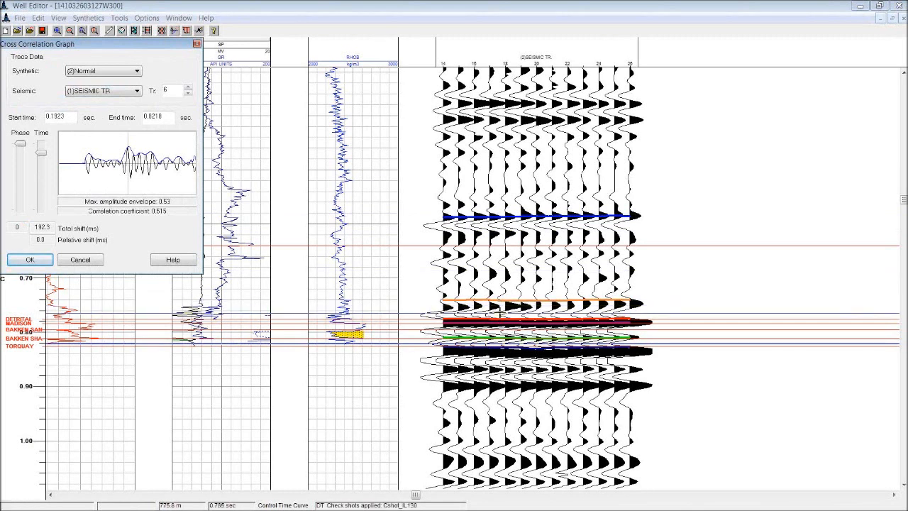
{"action": "left_click", "coordinate": [501, 312]}
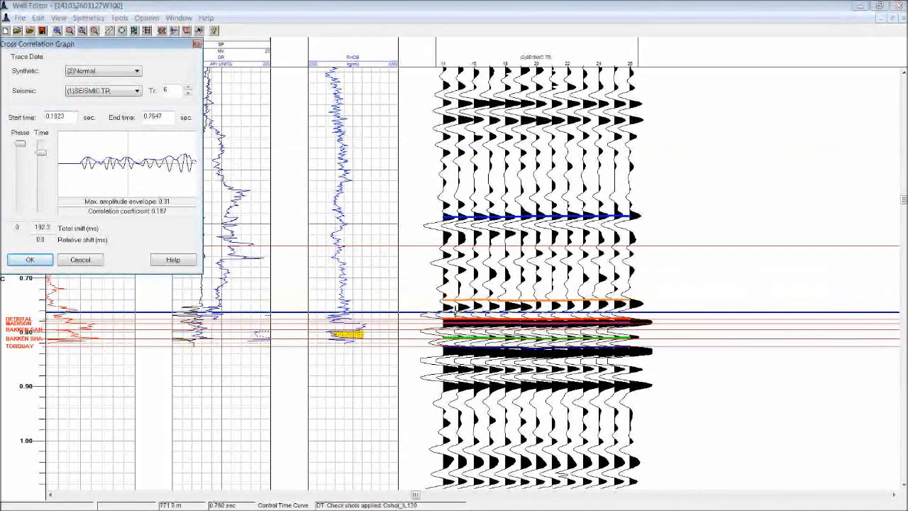
{"action": "left_click", "coordinate": [453, 312]}
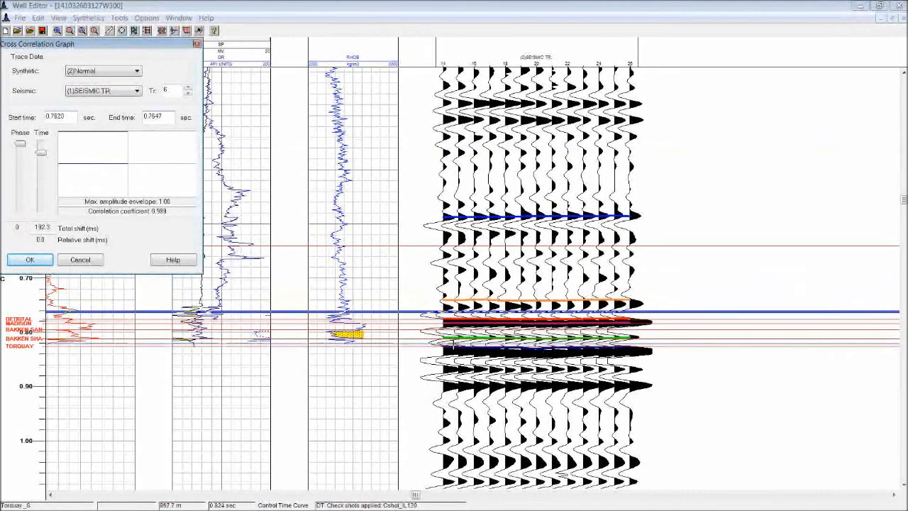
{"action": "left_click", "coordinate": [453, 343]}
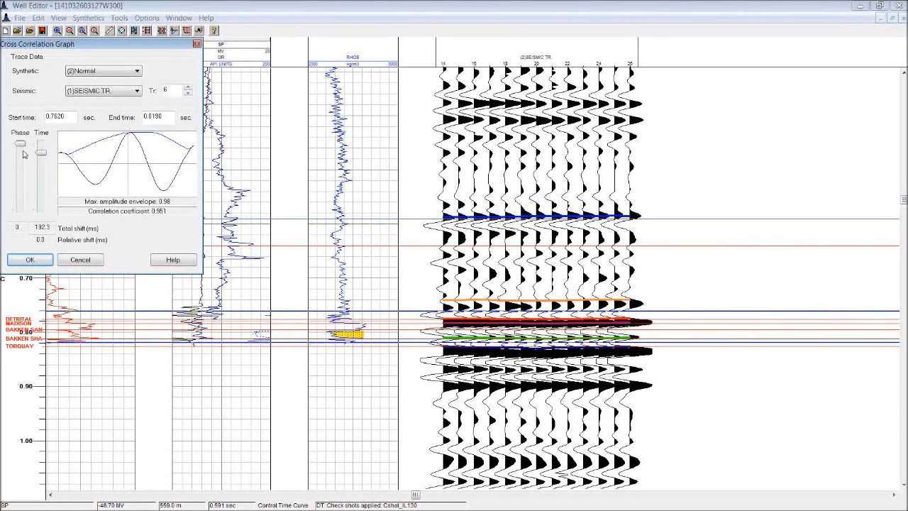
{"action": "mouse_move", "coordinate": [20, 146]}
{"action": "left_mouse_down"}
{"action": "mouse_move", "coordinate": [28, 212]}
{"action": "mouse_move", "coordinate": [25, 150]}
{"action": "left_mouse_up"}
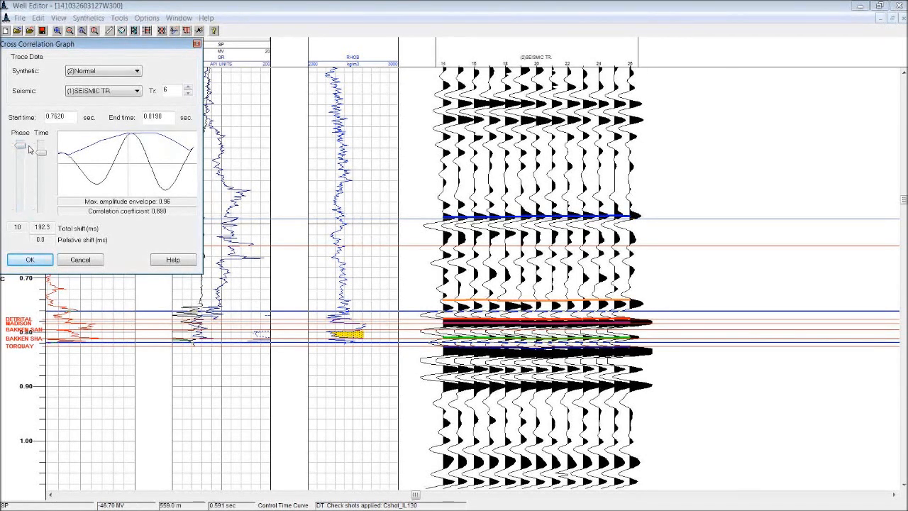
{"action": "left_click", "coordinate": [83, 260]}
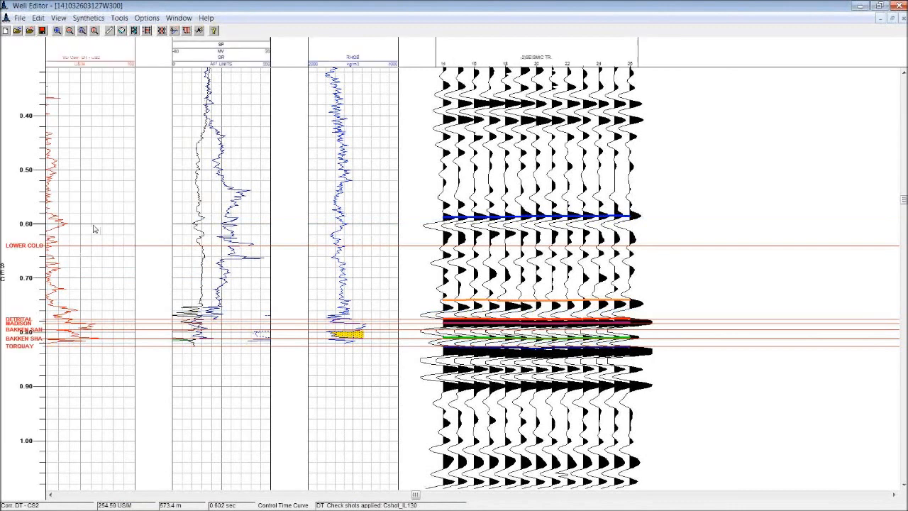
Switch to SeisVision and display the IL130 syn2 synthetic at the well near crossline 160 on arbitrary line AA'
{"action": "left_click", "coordinate": [20, 18]}
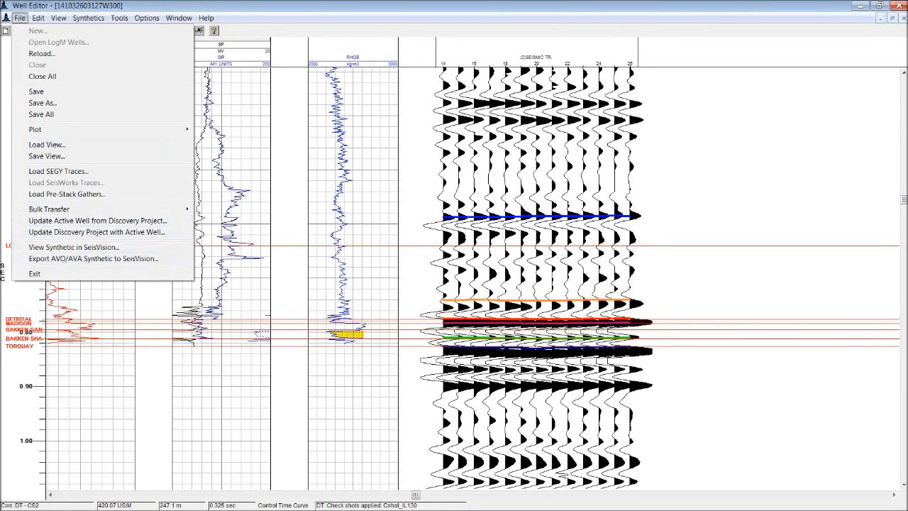
{"action": "key", "text": "Escape"}
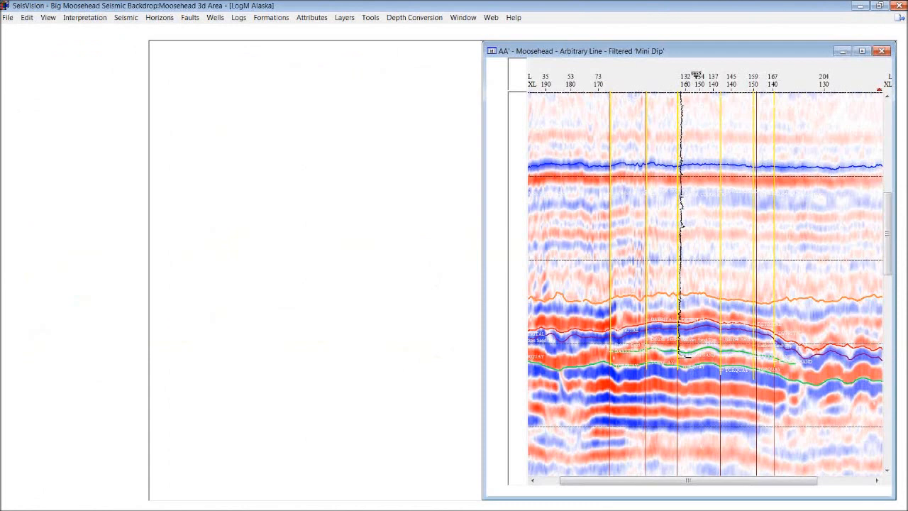
{"action": "right_click", "coordinate": [677, 76]}
{"action": "mouse_move", "coordinate": [719, 181]}
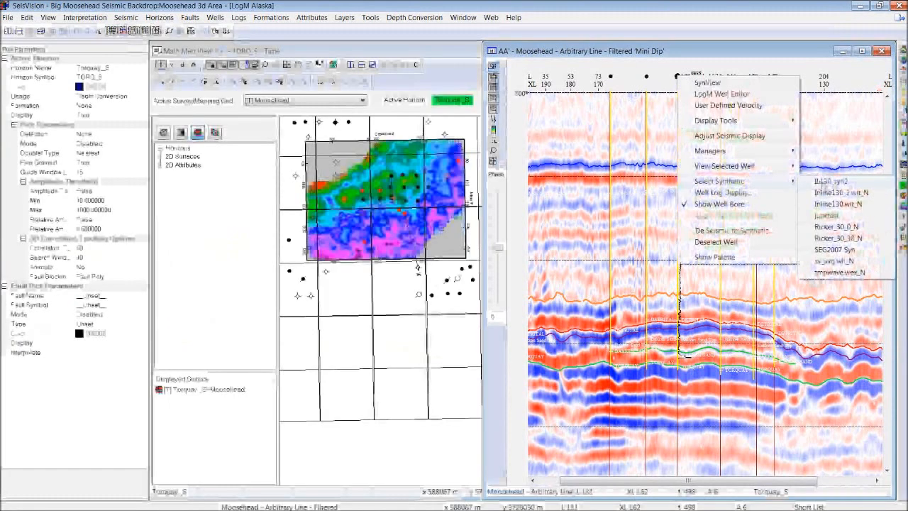
{"action": "left_click", "coordinate": [843, 182]}
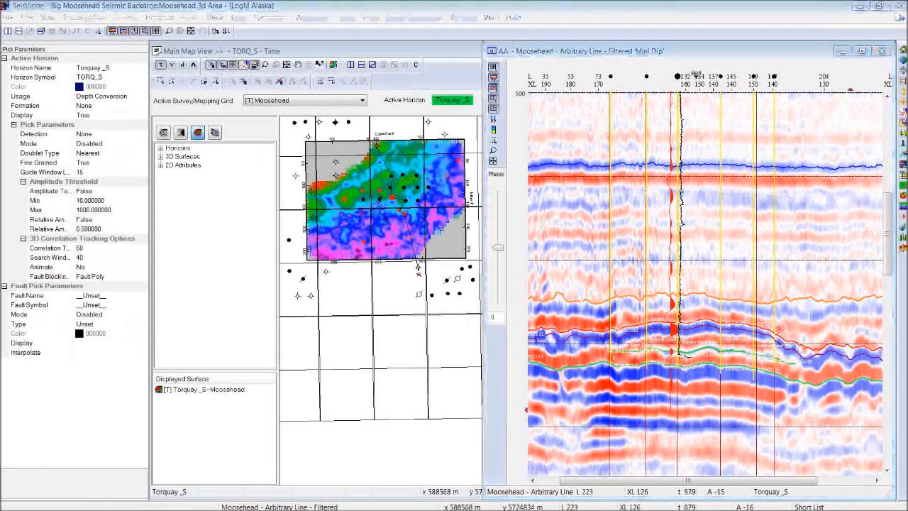
Return to the LogM Well Editor, view the well's deviation data editor, and close it without changes
{"action": "key", "text": "alt+Tab"}
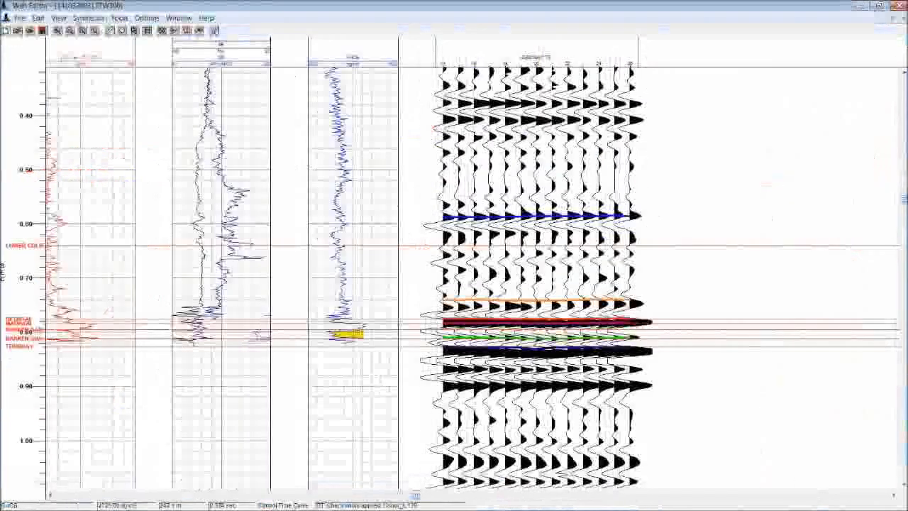
{"action": "left_click", "coordinate": [88, 17]}
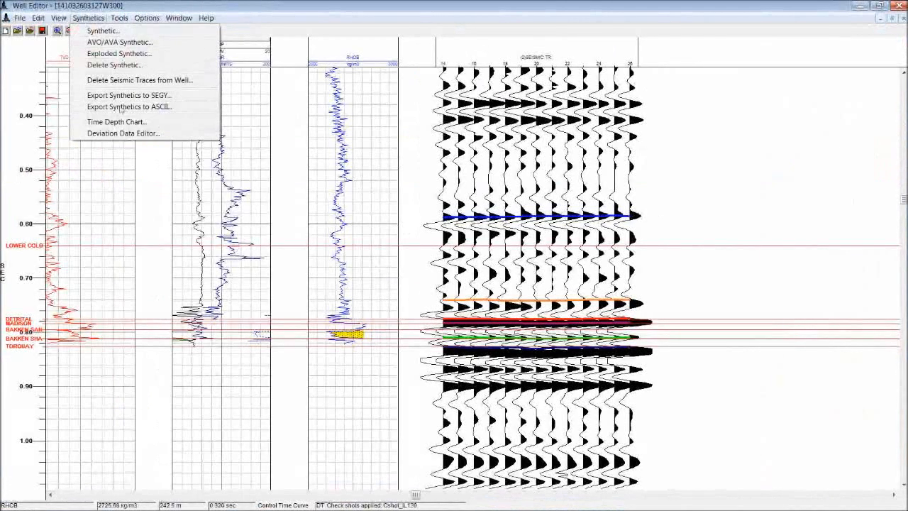
{"action": "left_click", "coordinate": [125, 134]}
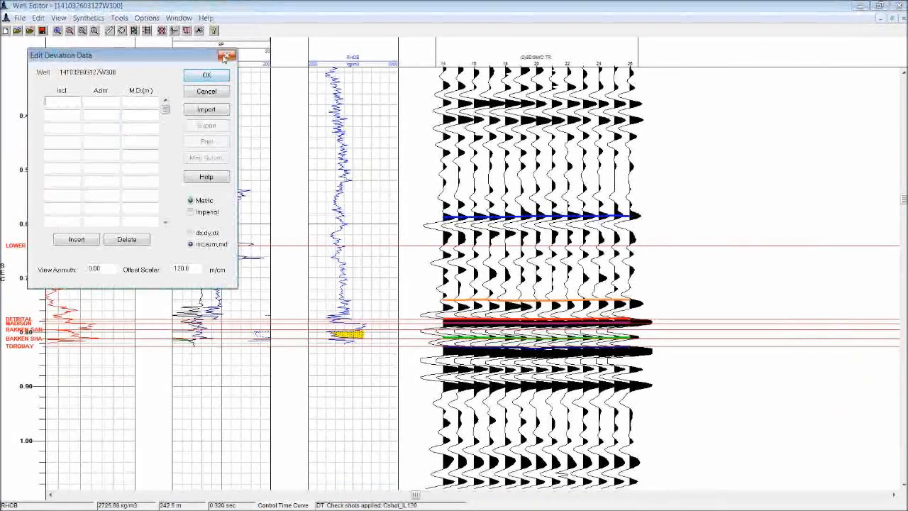
{"action": "left_click", "coordinate": [225, 57]}
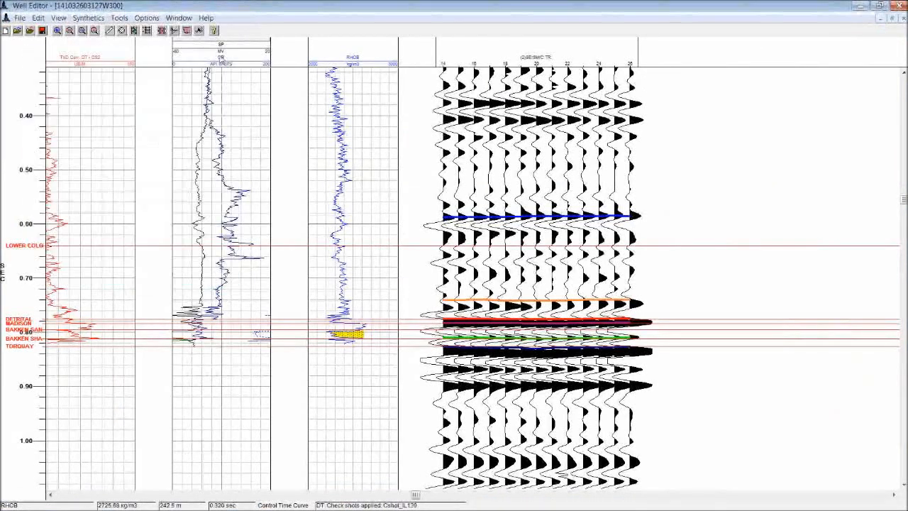
{"action": "left_click", "coordinate": [119, 19]}
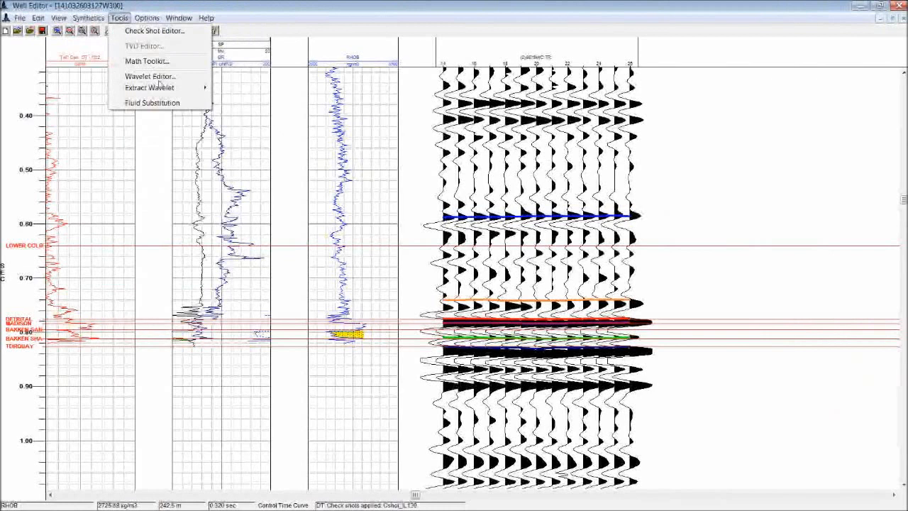
{"action": "mouse_move", "coordinate": [160, 88]}
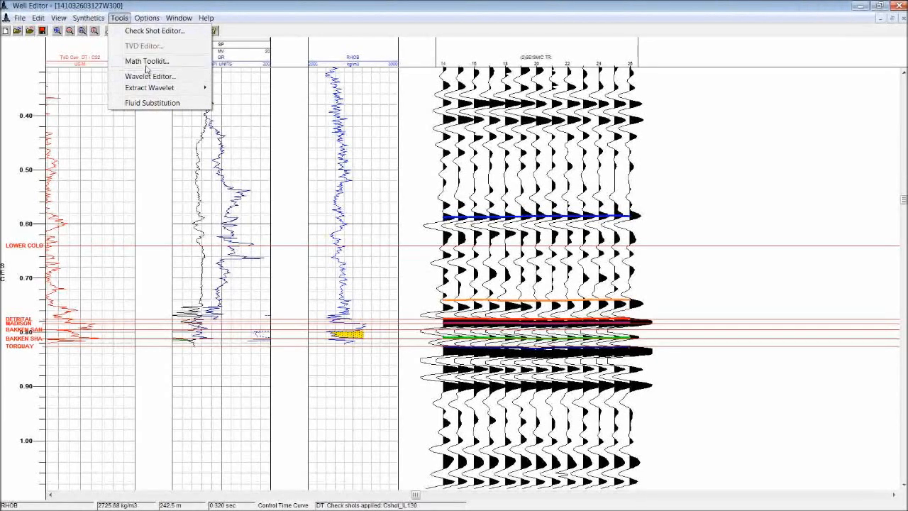
{"action": "left_click", "coordinate": [20, 18]}
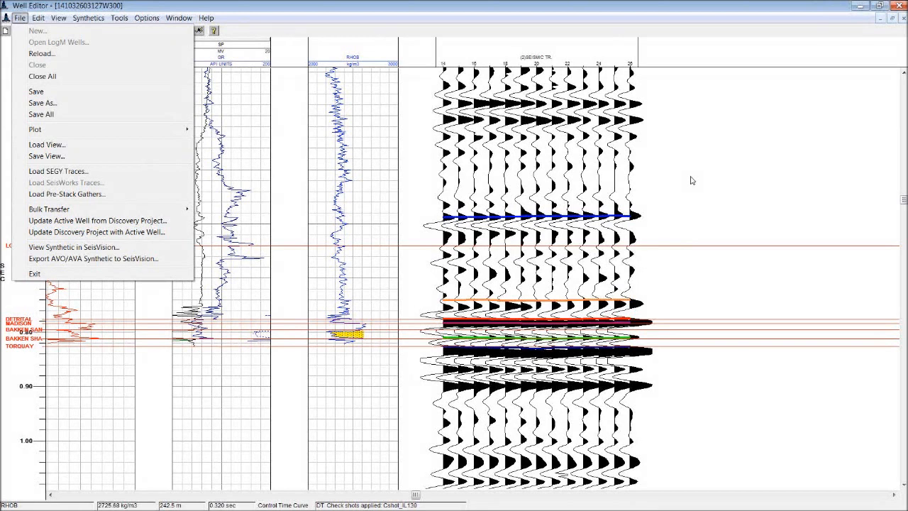
{"action": "left_click", "coordinate": [804, 42]}
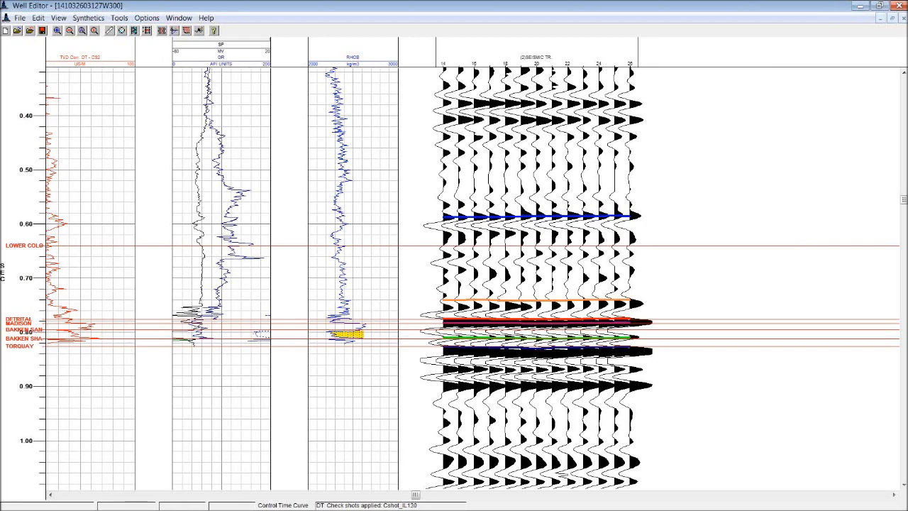
{"action": "key", "text": "alt+Tab"}
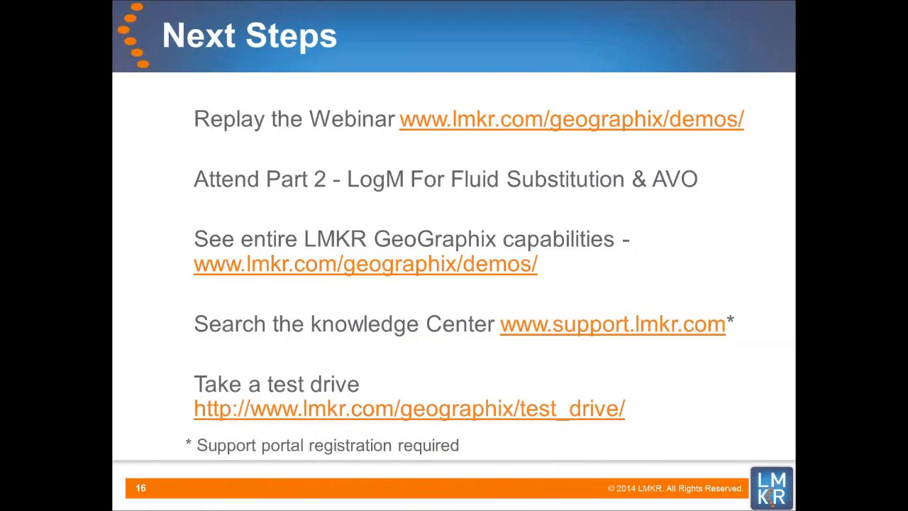
{"action": "key", "text": "Right"}
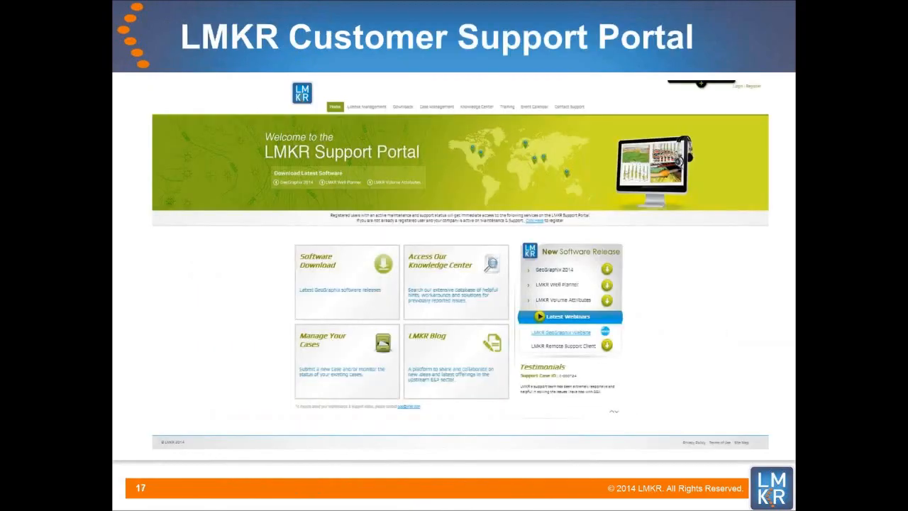